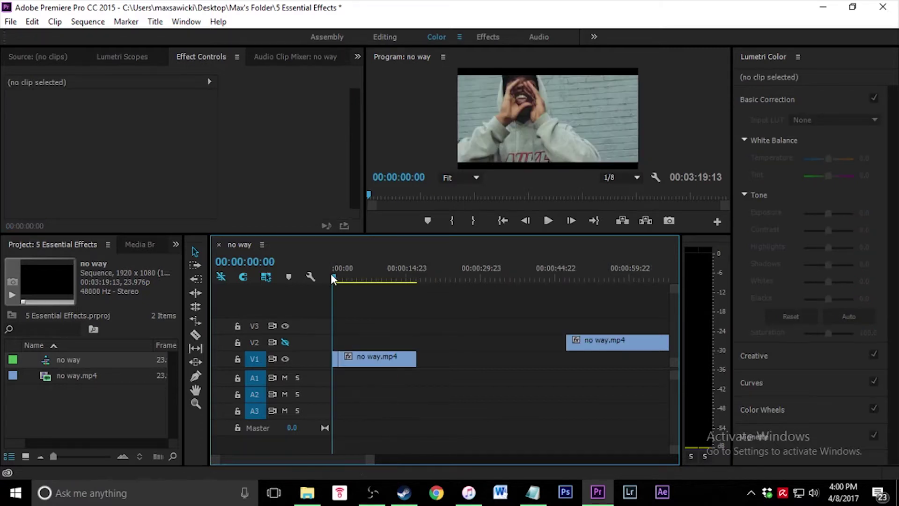
Step: Play the opening of the no way sequence through the cut between the first two V1 clips
mouse_move(335, 277)
mouse_down()
mouse_move(344, 276)
mouse_move(333, 278)
mouse_up()
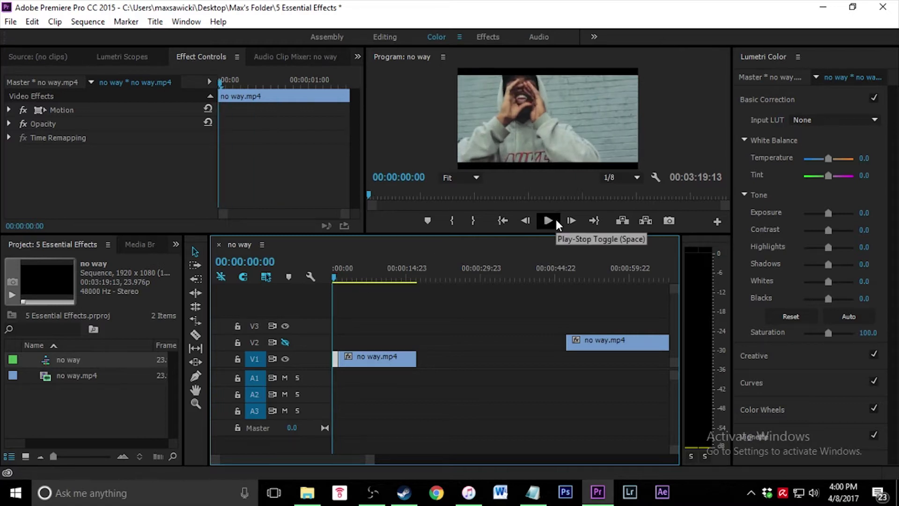
click(548, 221)
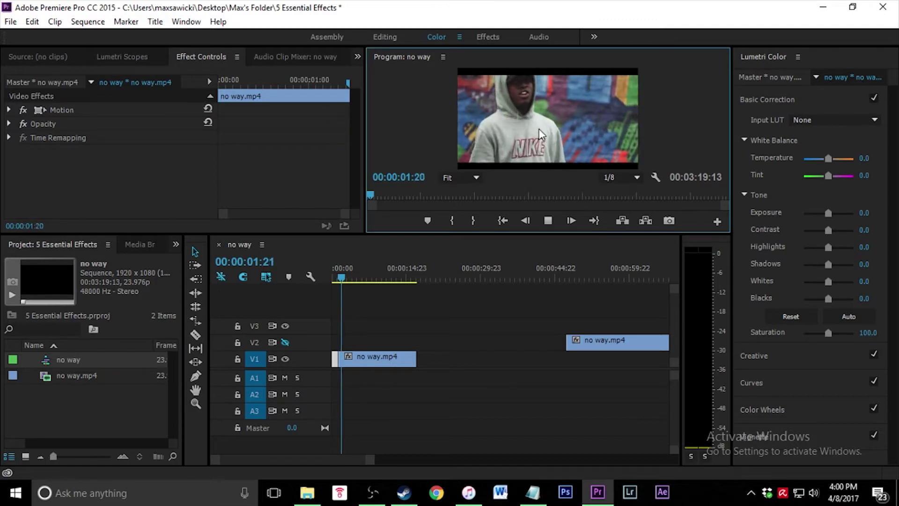
click(550, 220)
Step: Find the Additive Dissolve transition and apply it to the cut between the first two no way.mp4 clips on V1
key(equal)
key(equal)
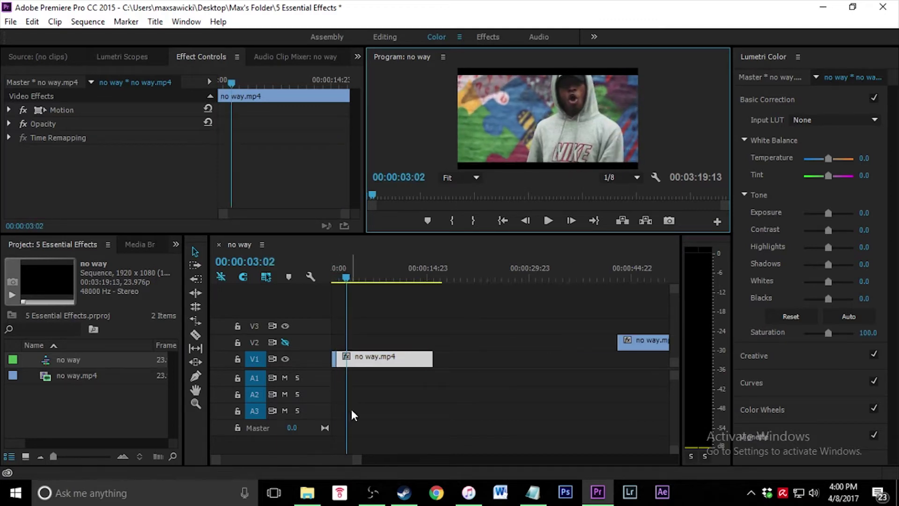
click(236, 456)
scroll(370, 393, up, 1)
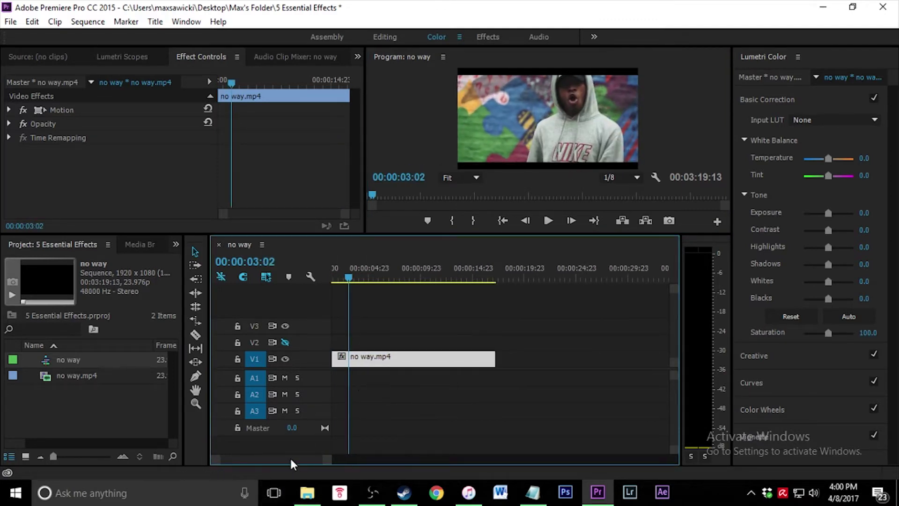
drag(291, 458, 234, 458)
click(175, 244)
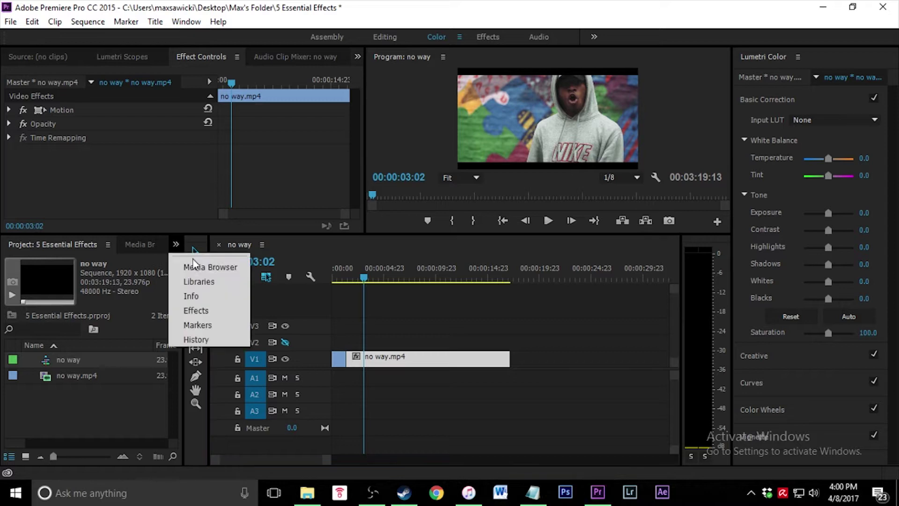
click(186, 305)
click(66, 260)
text(addit)
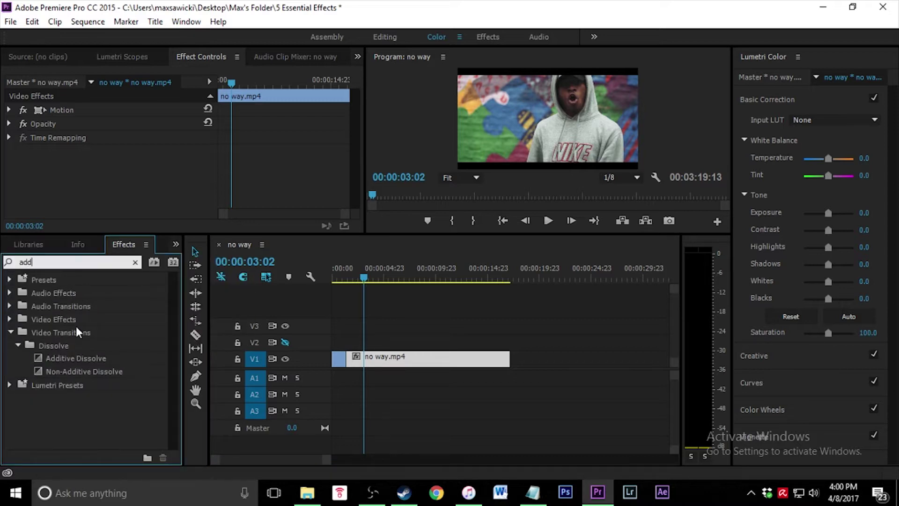
text(ive)
drag(75, 358, 347, 362)
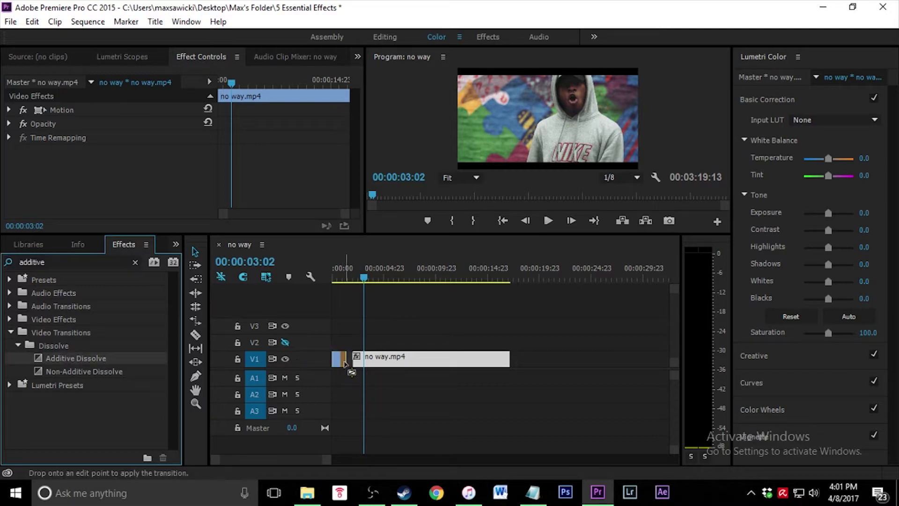
Step: Play the sequence from near its start through the Additive Dissolve to check the transition
scroll(396, 420, up, 4)
drag(259, 460, 212, 461)
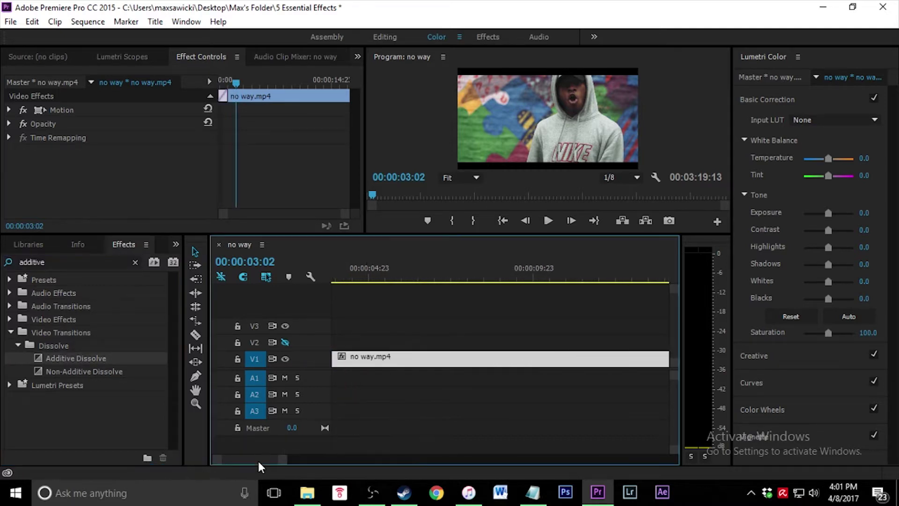
scroll(416, 378, up, 2)
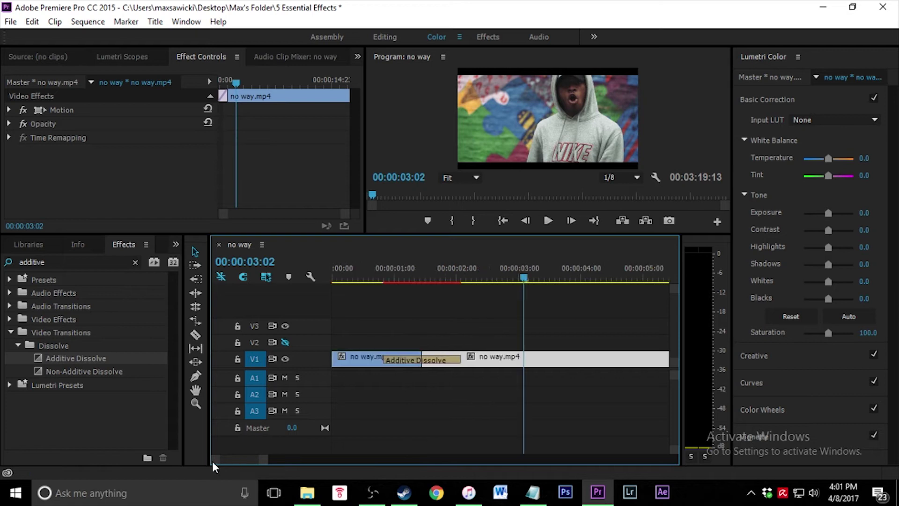
drag(487, 279, 370, 306)
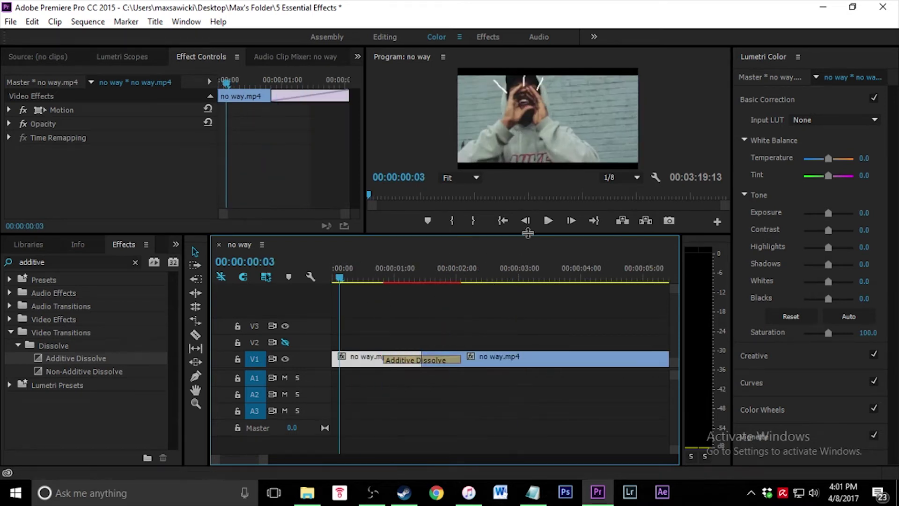
click(549, 220)
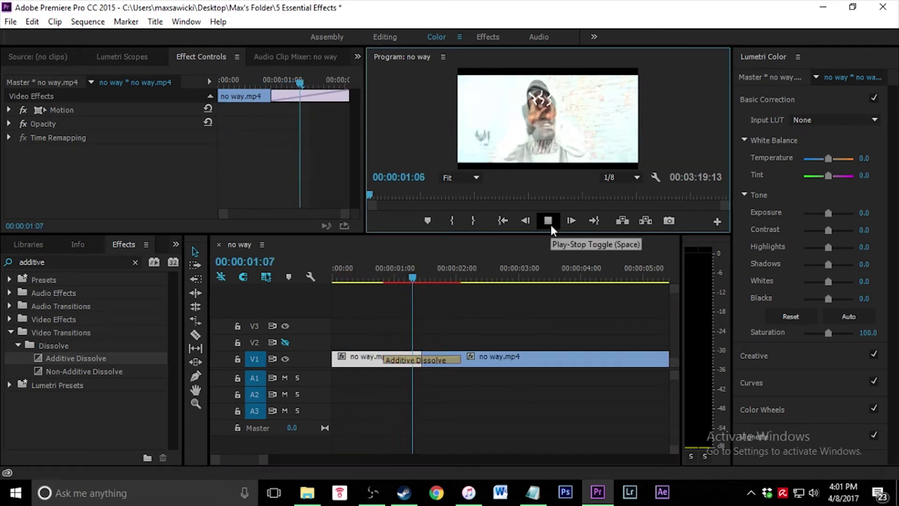
click(464, 277)
Step: Shorten the Additive Dissolve on the first V1 cut to a duration of 2 frames, centered at the cut
drag(464, 277, 389, 281)
drag(459, 360, 422, 360)
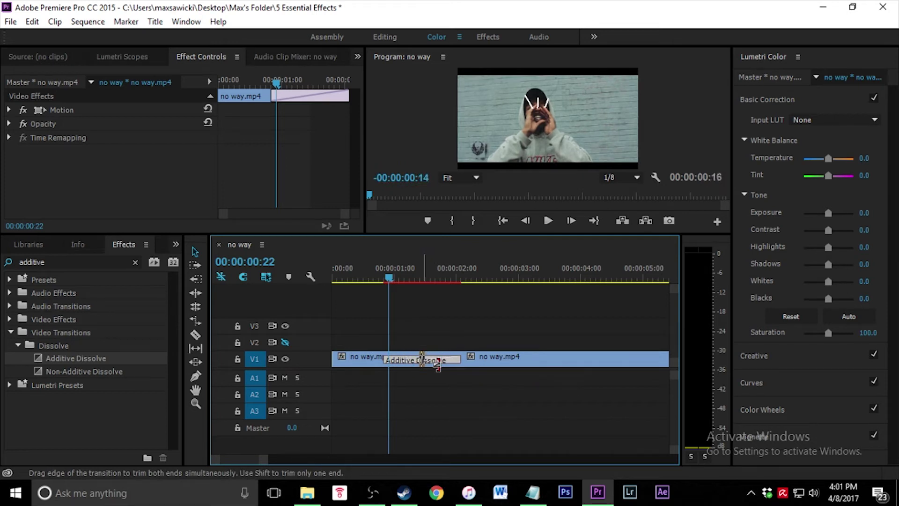
key(minus)
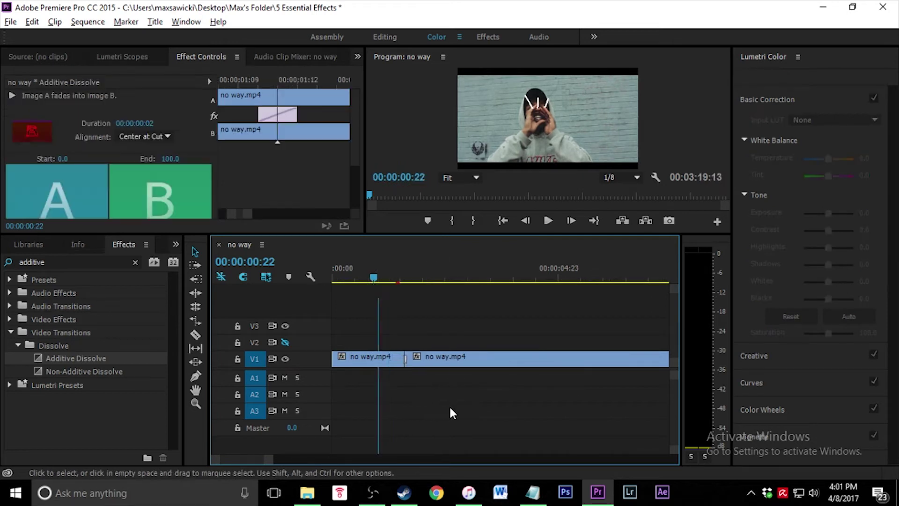
Step: Preview the shortened Additive Dissolve twice and return the playhead to the start of the sequence
click(547, 220)
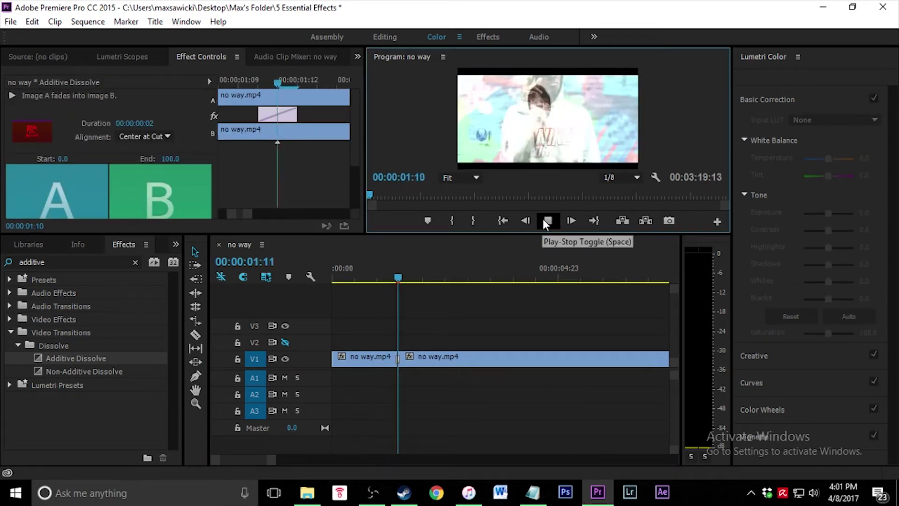
key(space)
drag(439, 287, 369, 292)
click(548, 220)
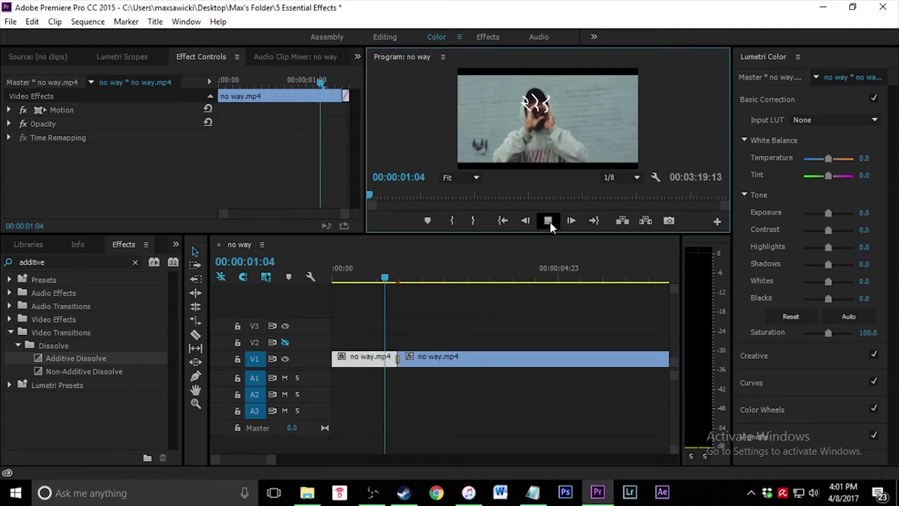
key(space)
drag(420, 278, 332, 277)
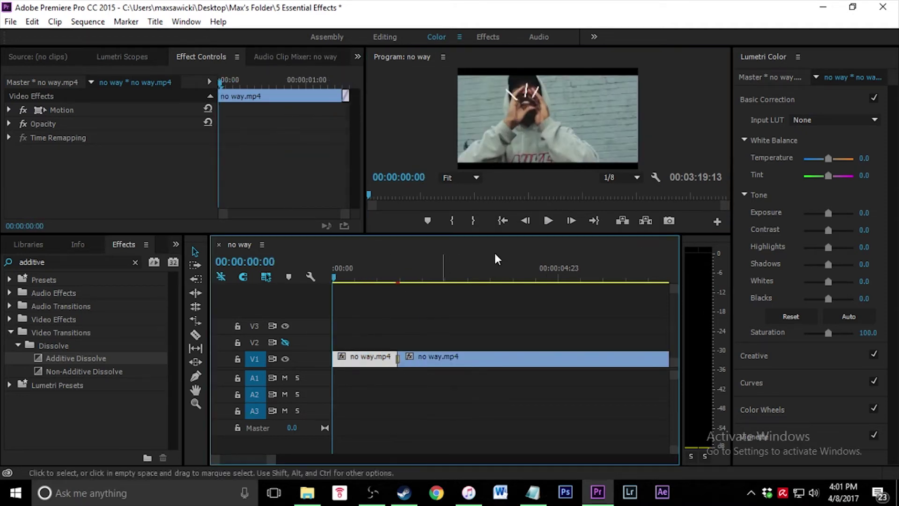
Step: Clear the effects search for additive
drag(271, 459, 220, 458)
key(minus)
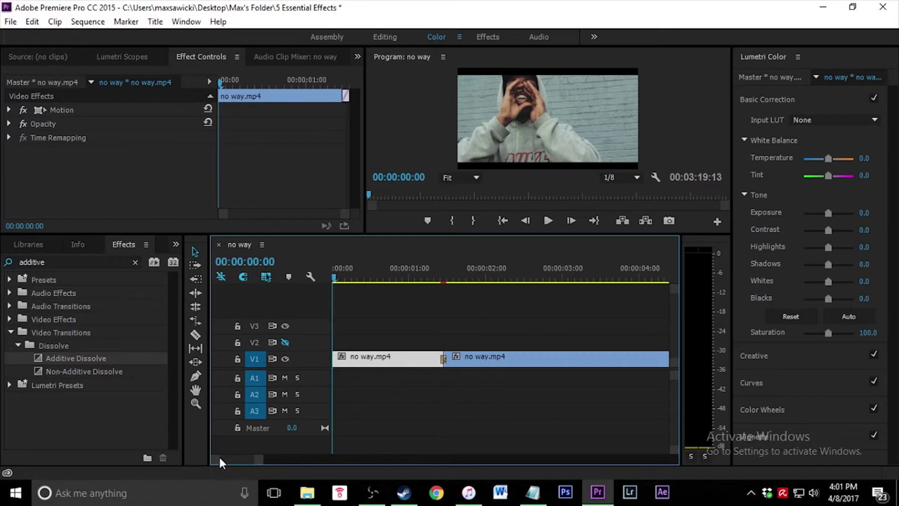
click(135, 263)
drag(261, 459, 254, 459)
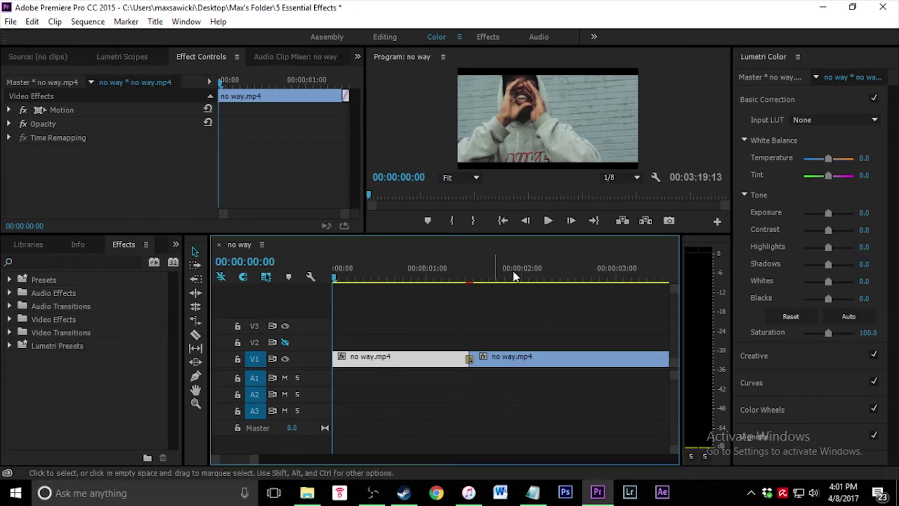
Step: Split the first no way.mp4 clip on V1 at 00:00:00:07
click(547, 220)
click(549, 221)
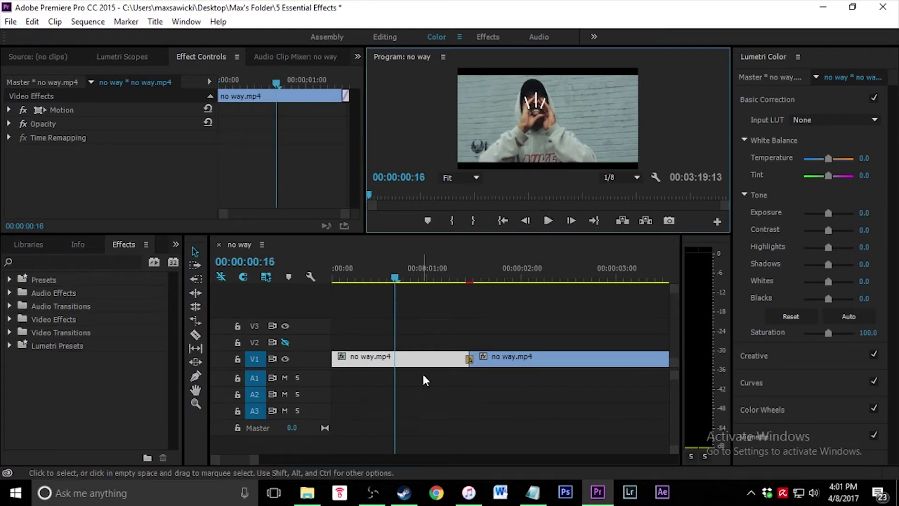
key(Left)
key(Left)
key(Left)
key(Left)
key(Left)
key(Left)
key(Left)
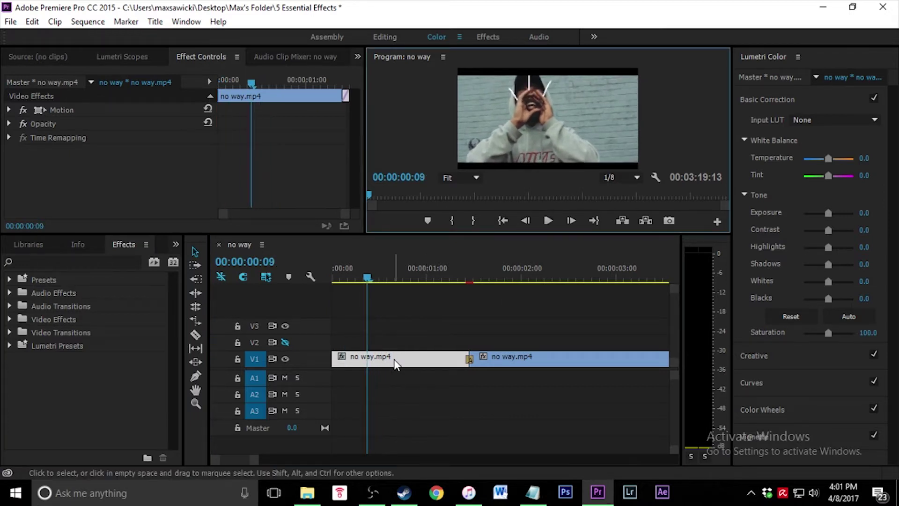
key(Left)
key(Left)
click(393, 359)
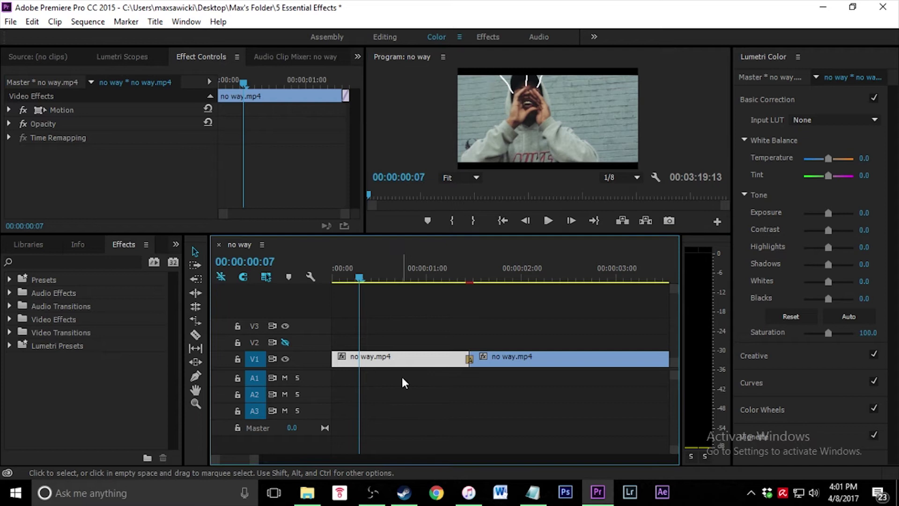
key(ctrl+k)
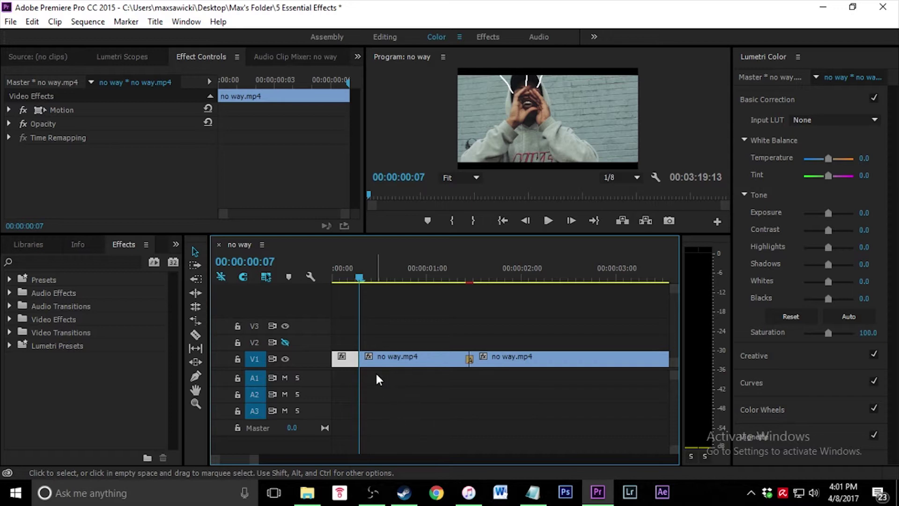
Step: Split the V1 clip after the first cut at every single frame from 00:00:00:08 through 00:00:00:14
click(395, 356)
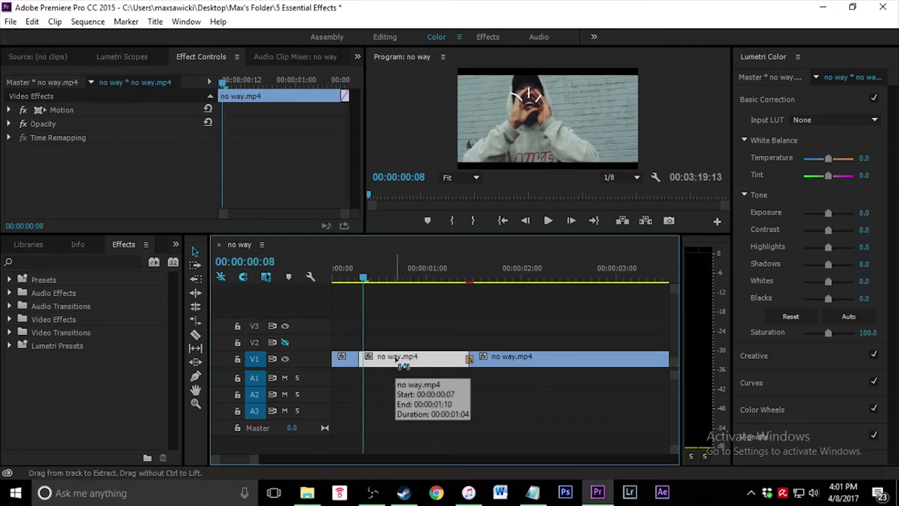
key(ctrl+k)
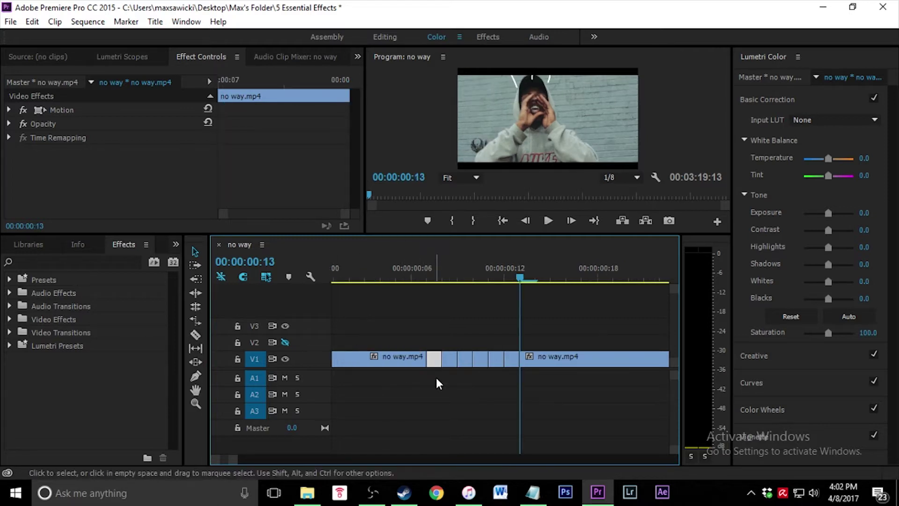
shift+click(467, 360)
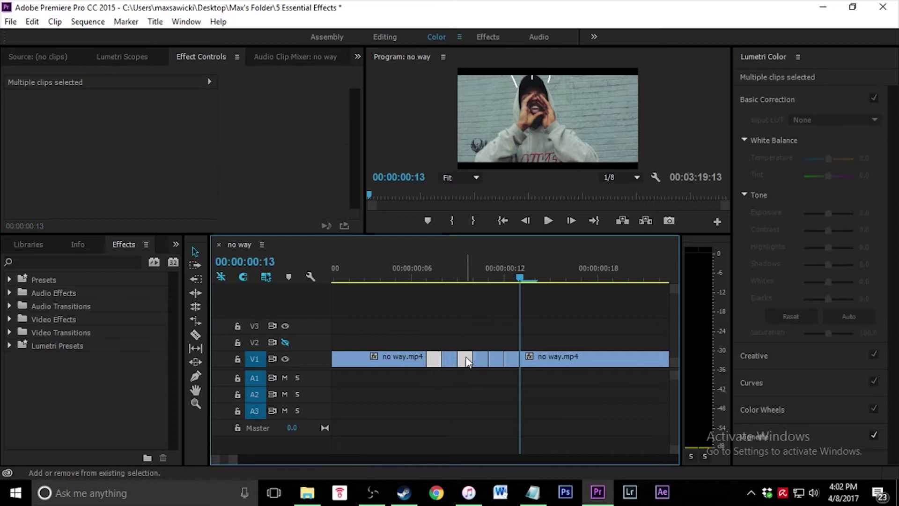
shift+click(495, 360)
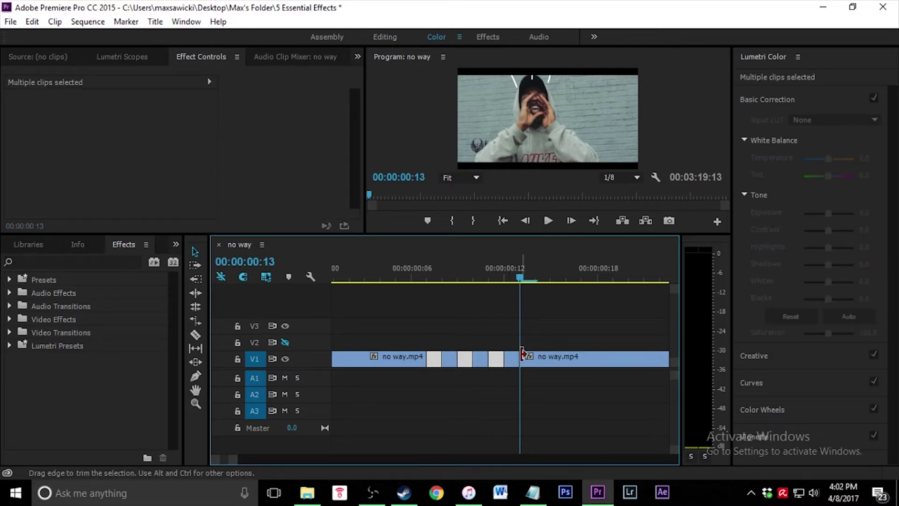
click(547, 359)
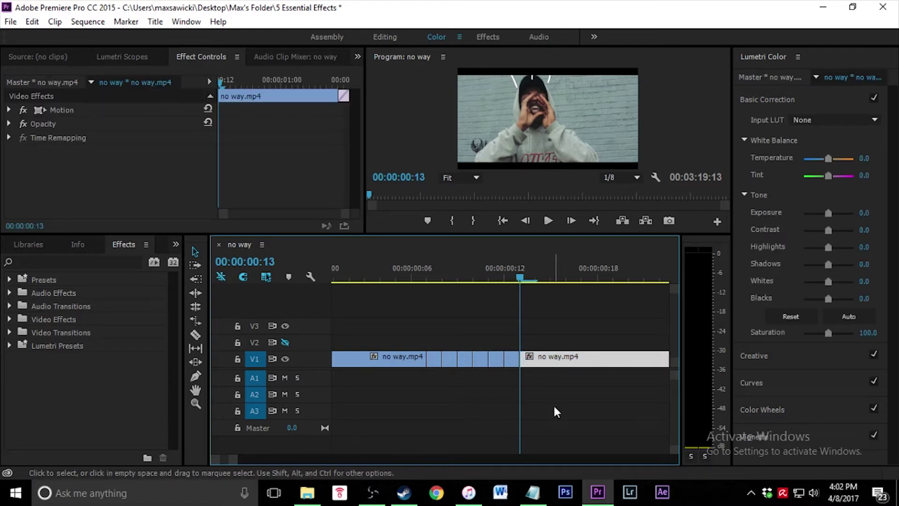
key(Right)
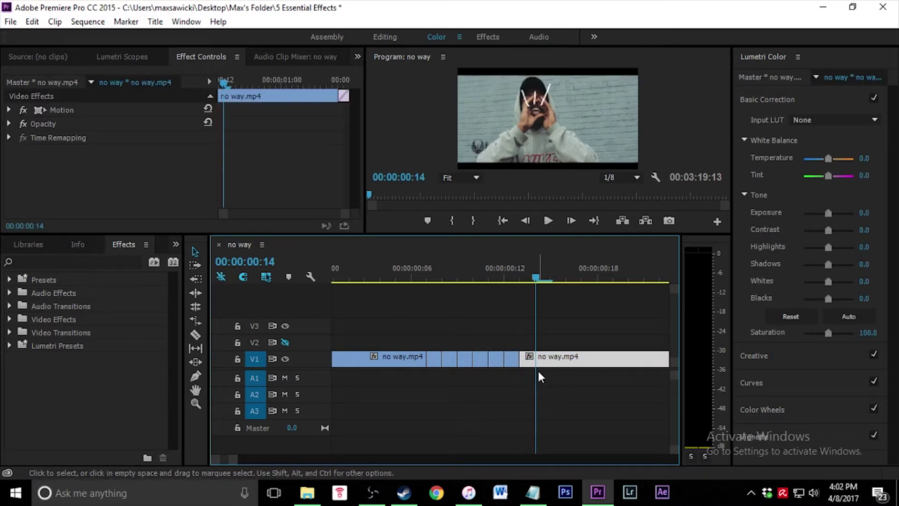
key(ctrl+k)
click(538, 362)
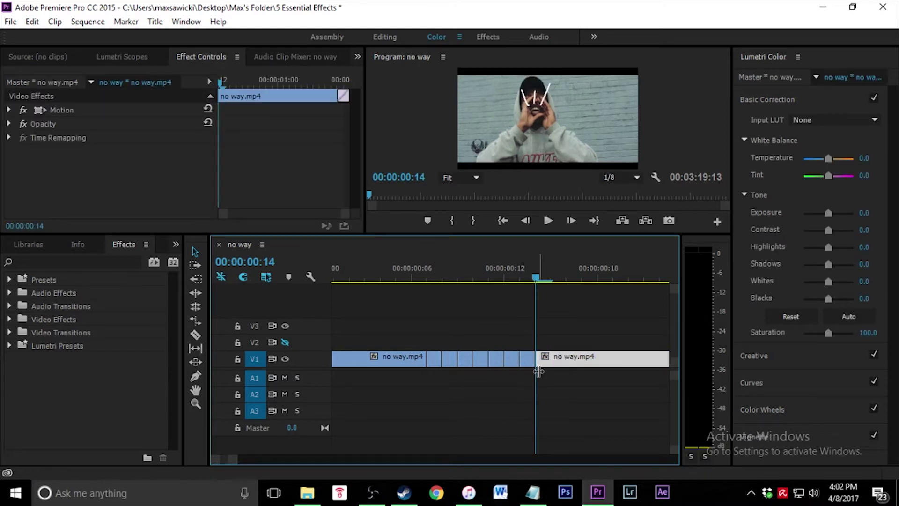
Step: Delete every other one-frame slice on V1, starting with the one at 00:00:00:07, leaving gaps for a flicker effect
click(434, 360)
shift+click(464, 358)
shift+click(494, 359)
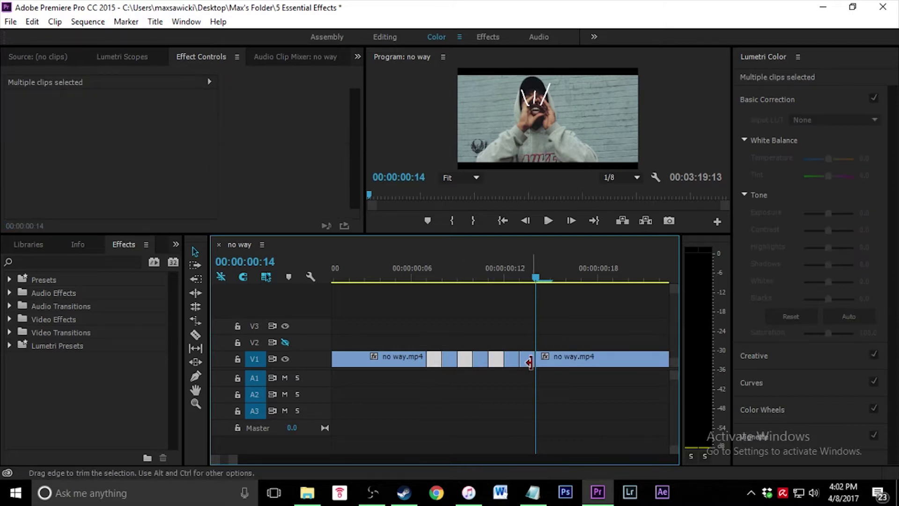
shift+click(529, 360)
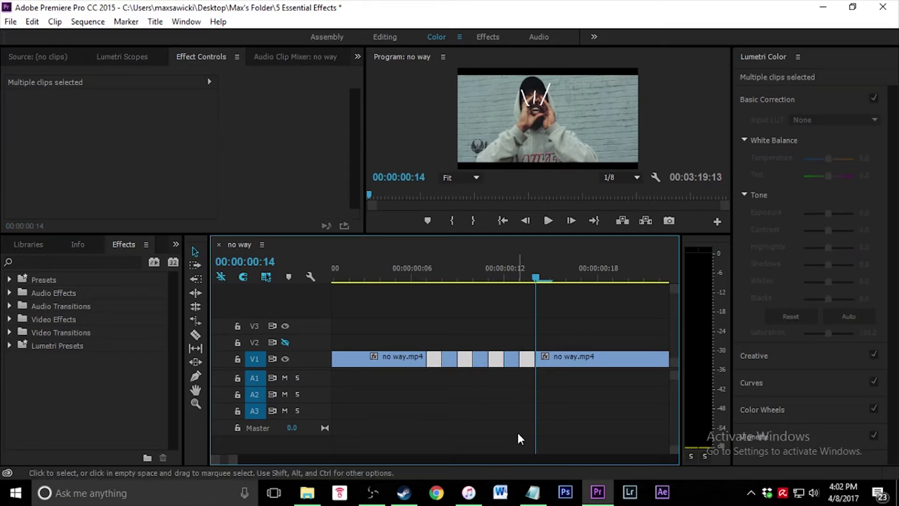
key(Delete)
Step: Play the sequence repeatedly from near its start through the gapped slices to check the flicker effect
key(minus)
key(minus)
key(minus)
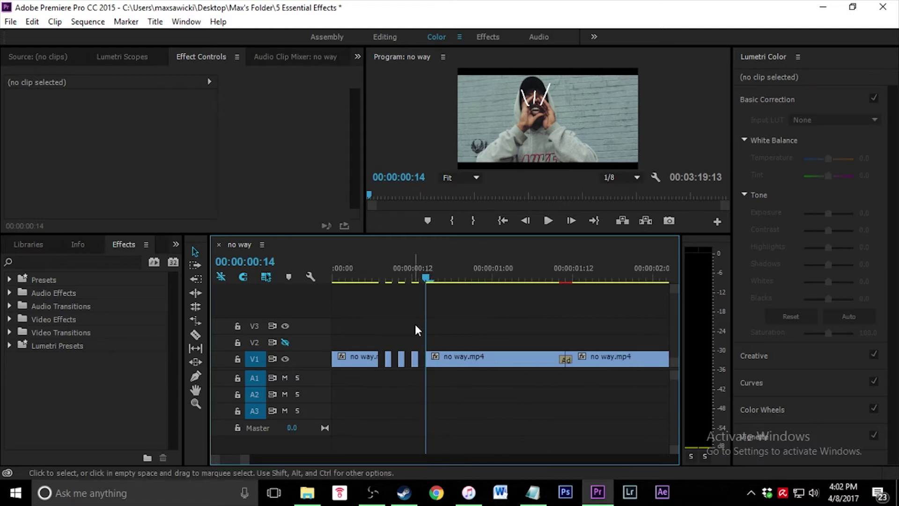
drag(426, 280, 352, 281)
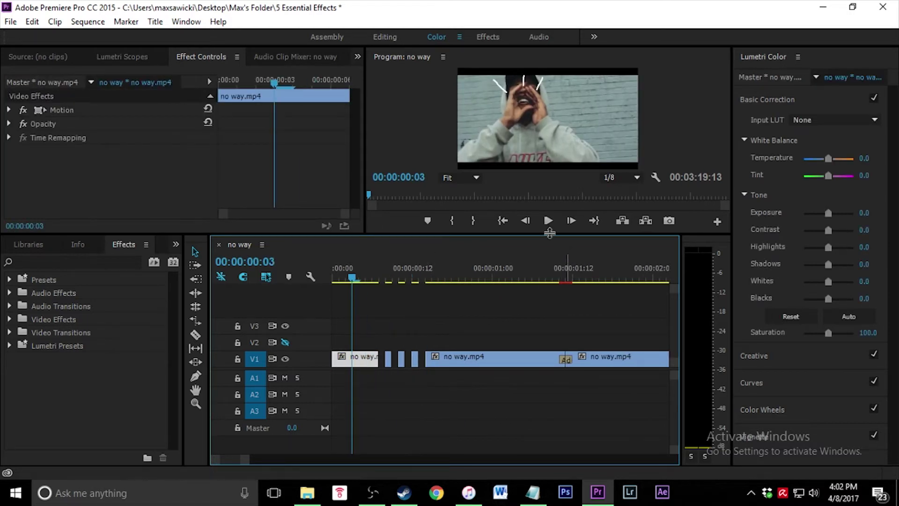
click(549, 221)
drag(481, 269, 368, 281)
click(548, 221)
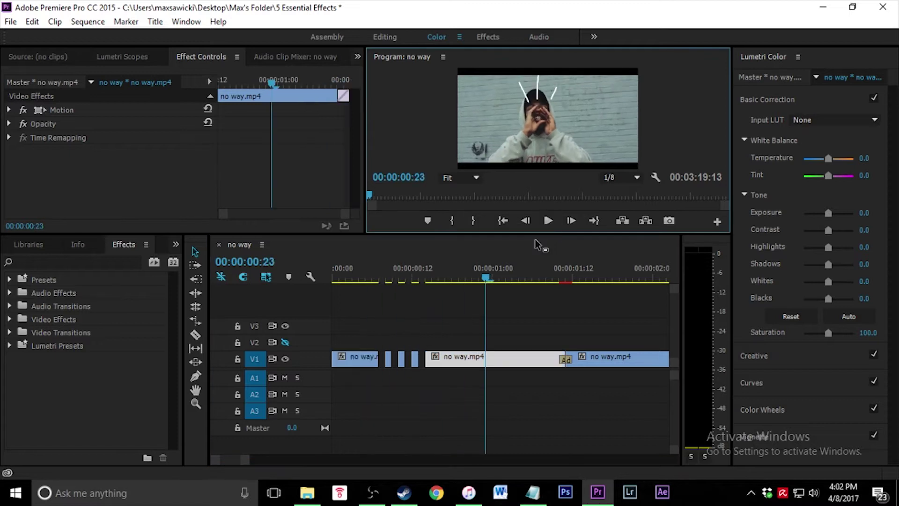
drag(485, 280, 345, 285)
click(548, 220)
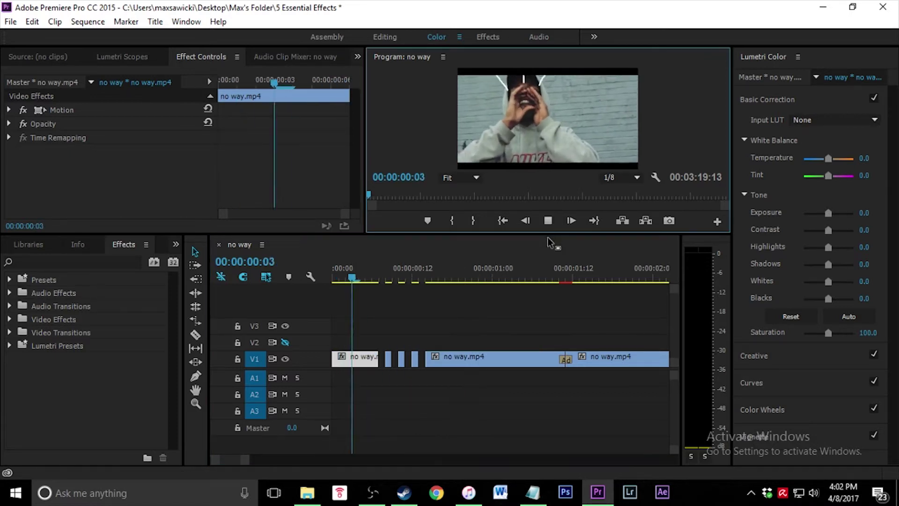
Step: Replay the opening of the sequence from around 00:00:00:04 to review the flicker section once more
drag(467, 278, 358, 296)
click(548, 220)
click(548, 218)
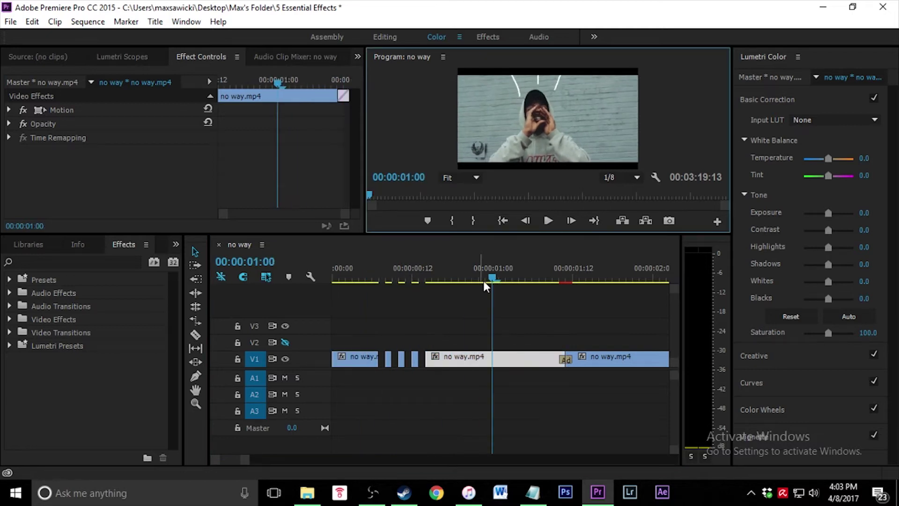
drag(493, 275, 360, 306)
scroll(405, 316, up, 3)
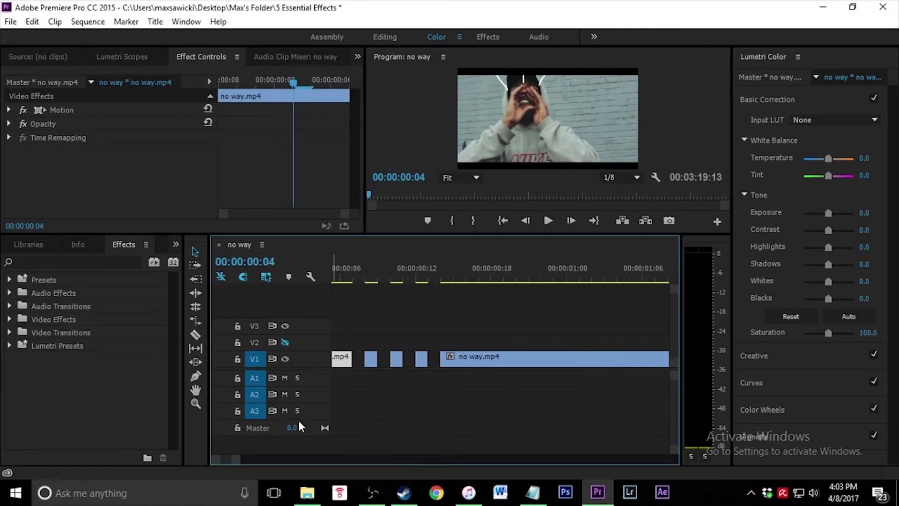
drag(223, 459, 216, 459)
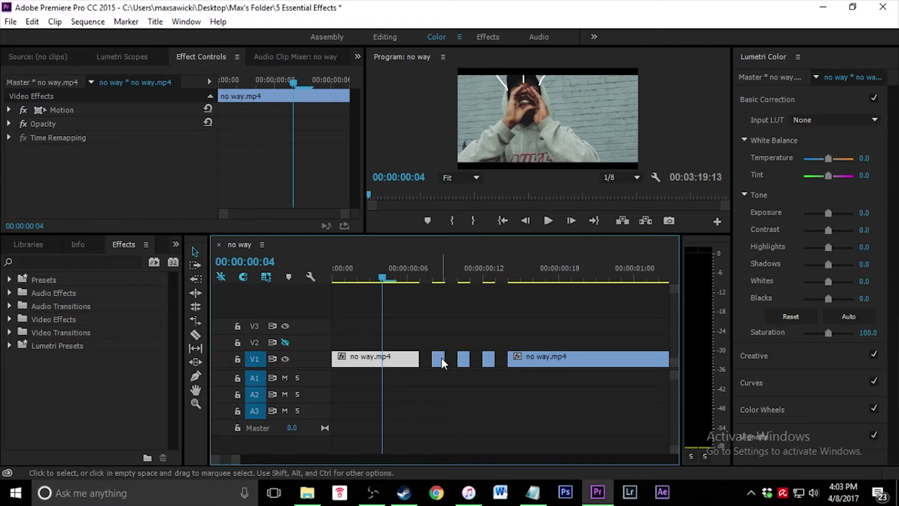
mouse_move(381, 280)
mouse_down()
mouse_move(519, 294)
mouse_move(372, 299)
mouse_move(381, 296)
mouse_up()
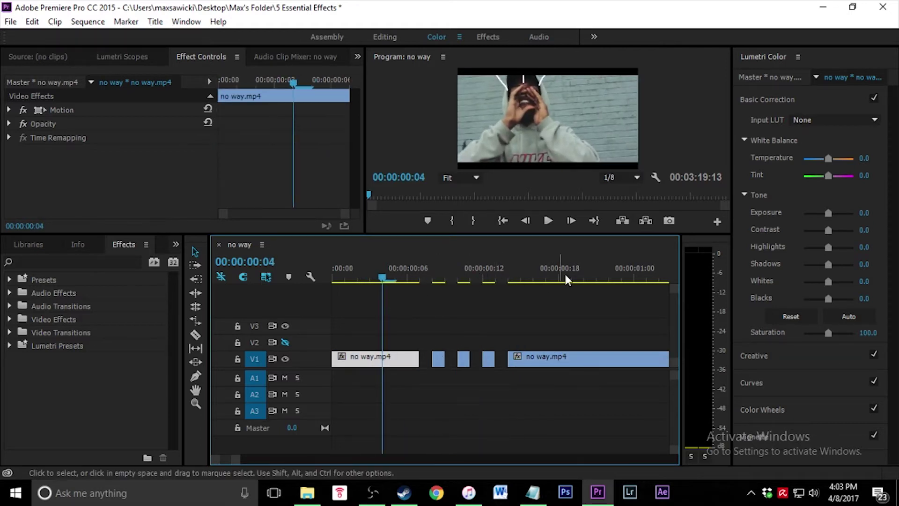
click(548, 221)
Step: Duplicate the three remaining one-frame slices from V1 onto V2, directly above the originals
drag(547, 276, 432, 281)
drag(438, 361, 488, 343)
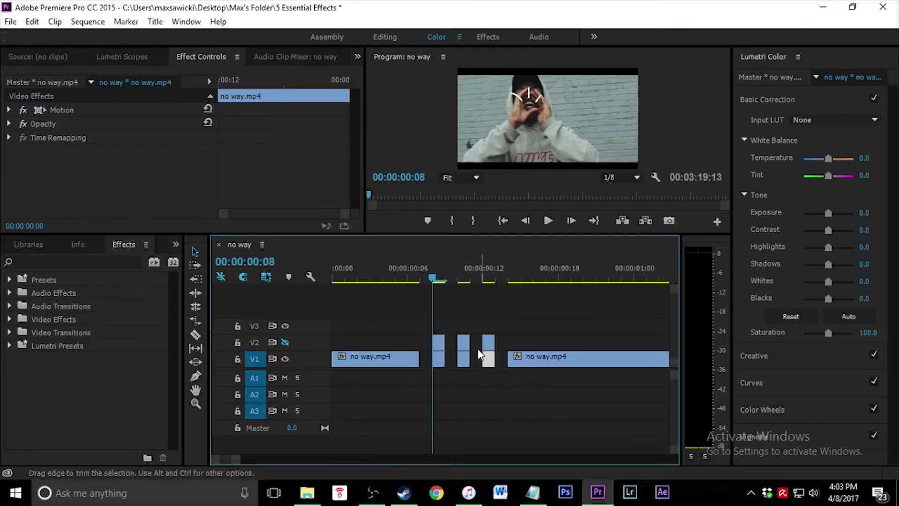
Step: Find the Invert video effect and apply it to all three one-frame slices on V2
click(440, 346)
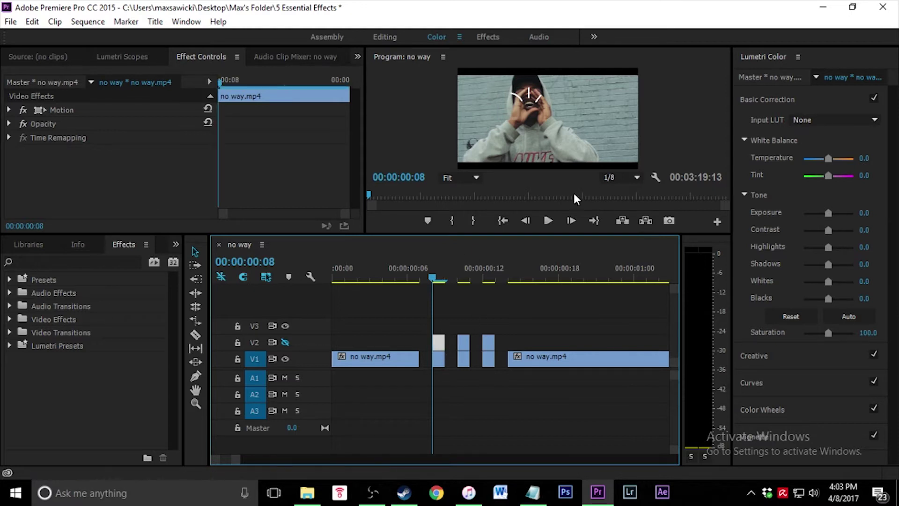
drag(441, 281, 439, 282)
click(130, 286)
click(97, 261)
text(invert)
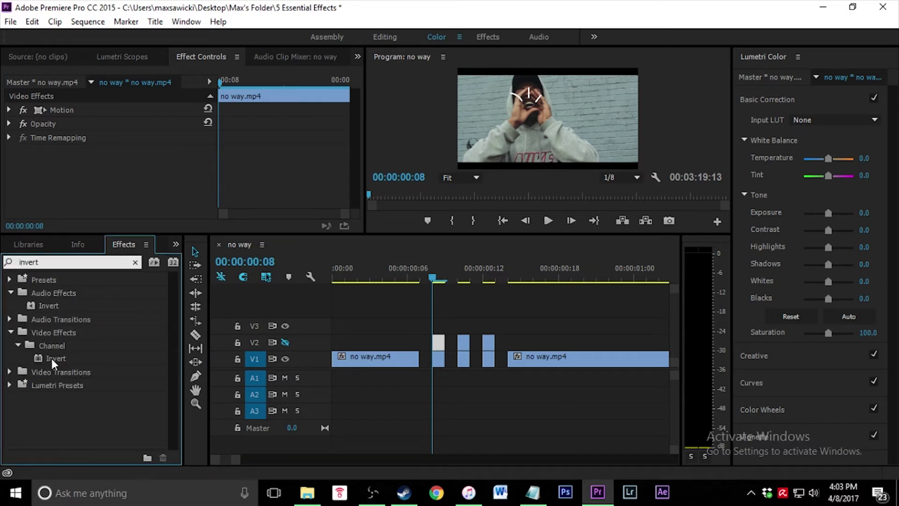
drag(52, 358, 531, 375)
drag(449, 345, 445, 345)
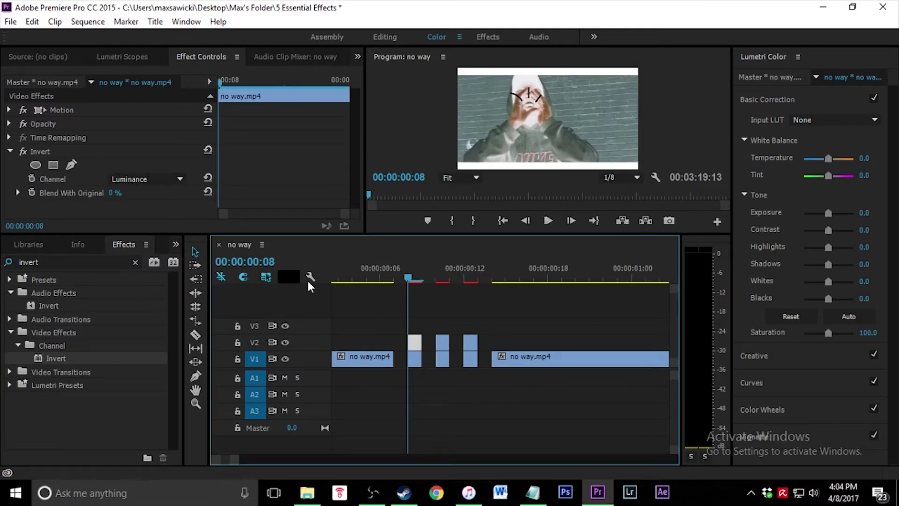
Step: Play the sequence from about 00:00:00:04 through the inverted slices to check the look
drag(412, 278, 361, 283)
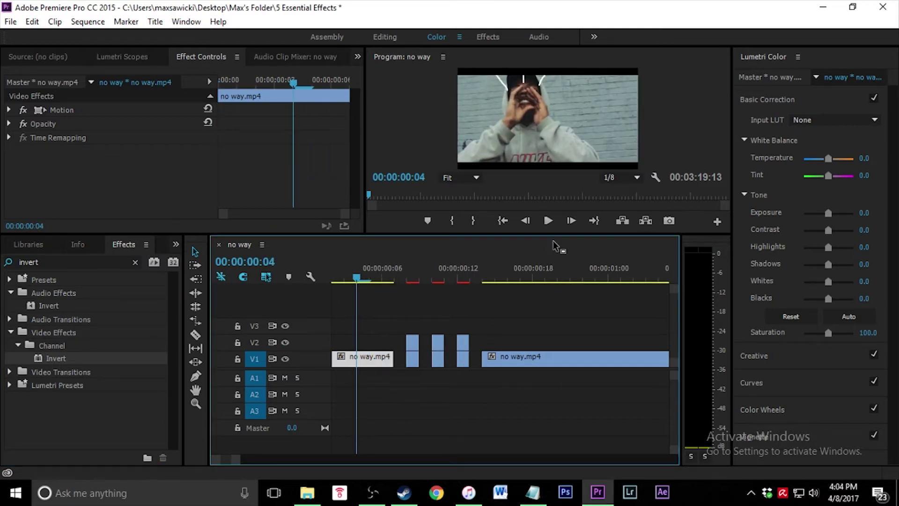
key(space)
key(space)
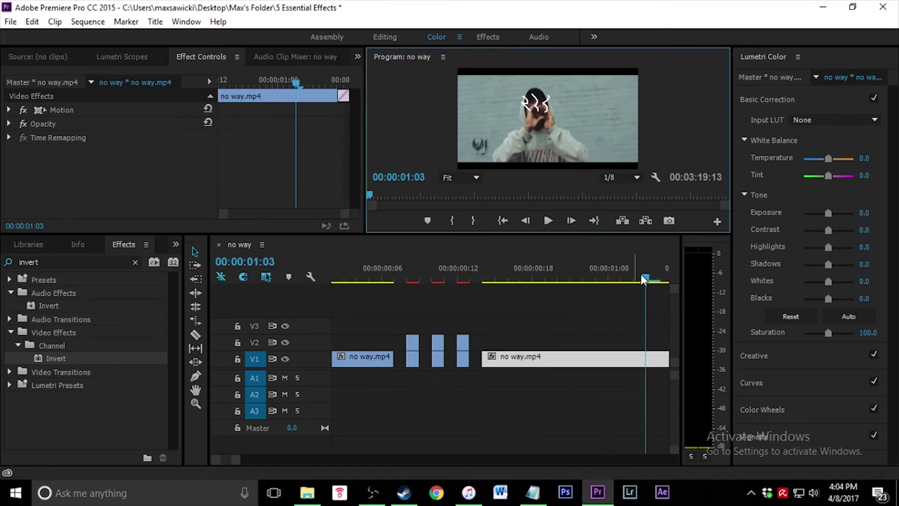
drag(641, 279, 366, 280)
click(548, 220)
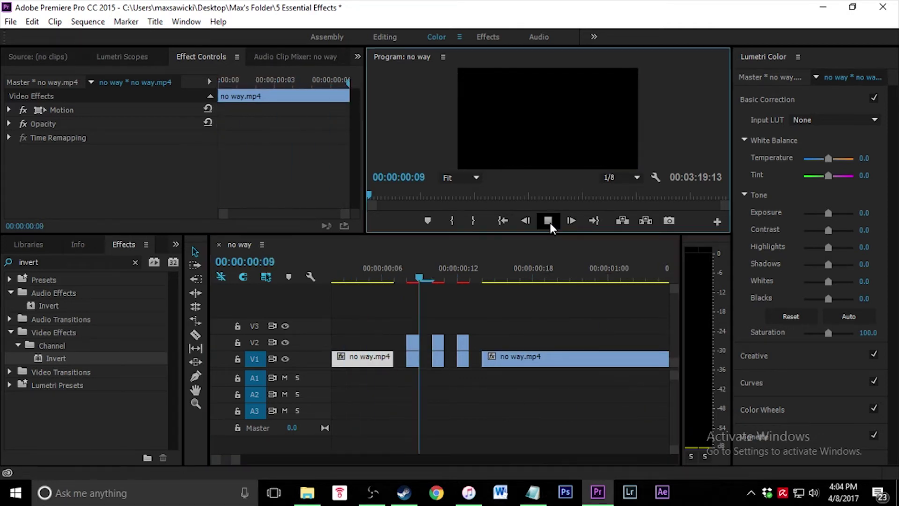
click(550, 222)
Step: Set the opacity blend mode of the first V2 slice, at 00:00:00:08, to Soft Light
drag(521, 276, 407, 281)
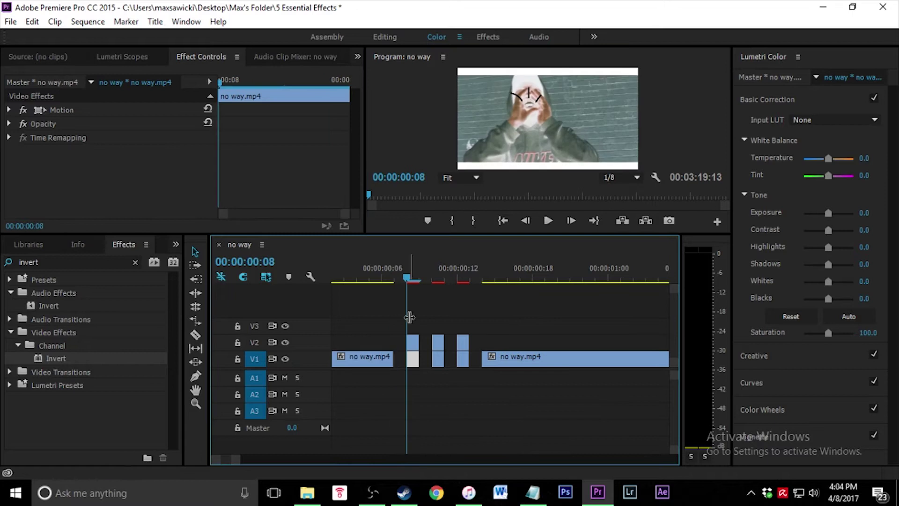
click(412, 342)
click(9, 124)
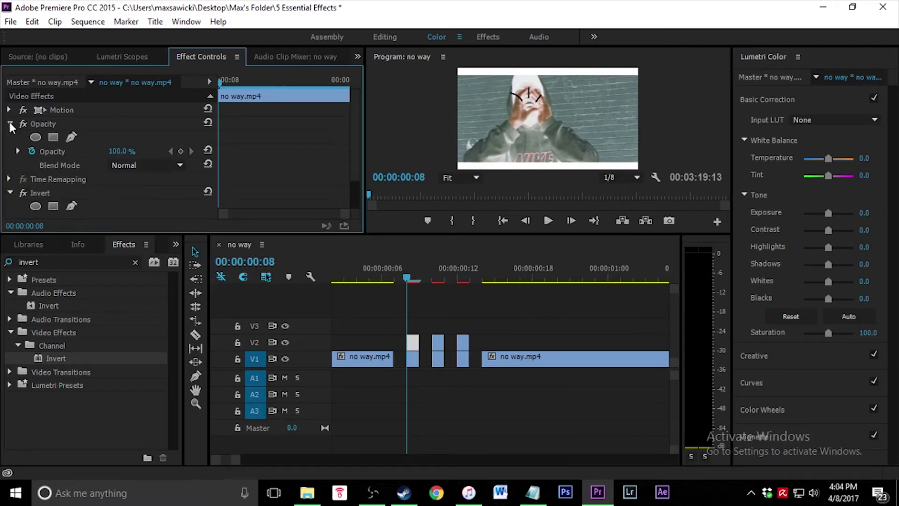
click(155, 170)
click(229, 269)
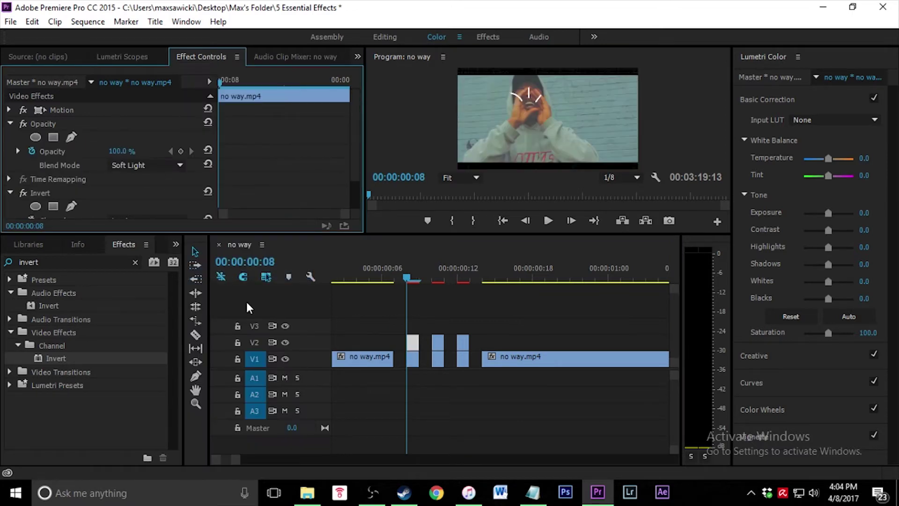
Step: Set the opacity blend mode of the second and third V2 slices to Pin Light
click(438, 342)
click(167, 165)
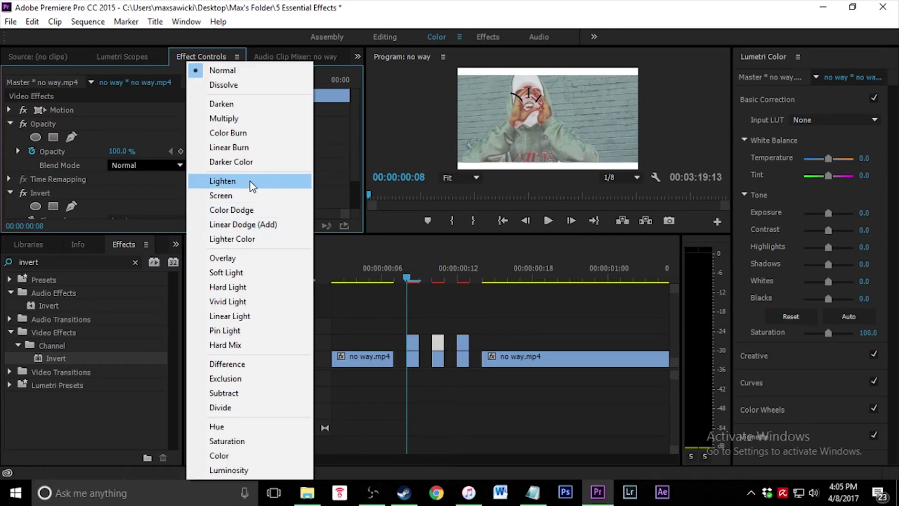
click(225, 330)
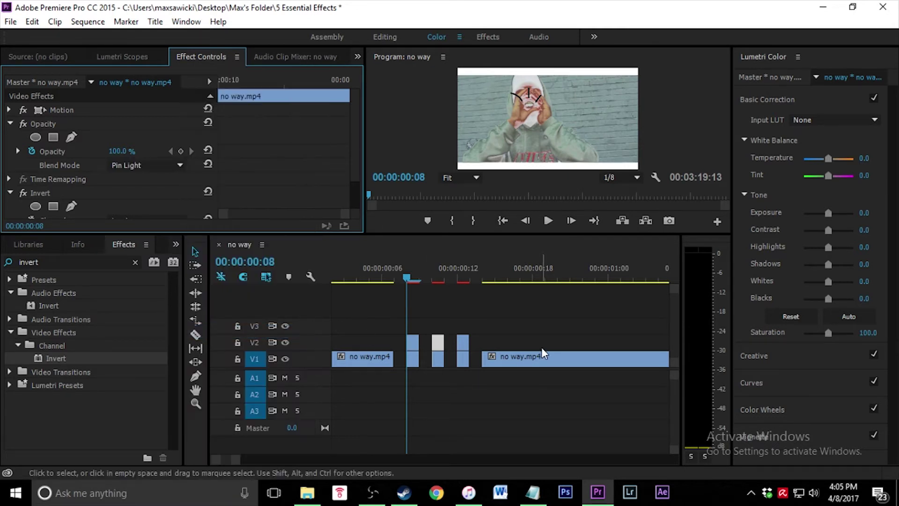
click(463, 343)
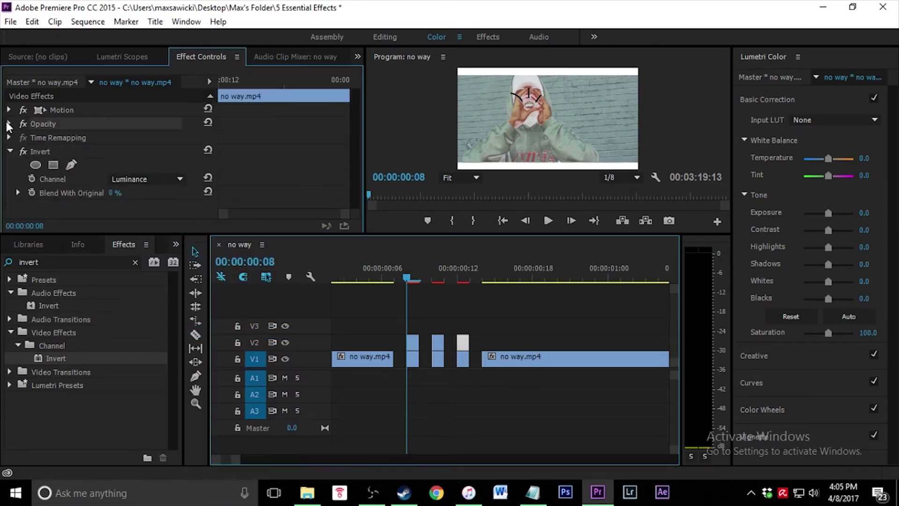
click(21, 123)
click(173, 165)
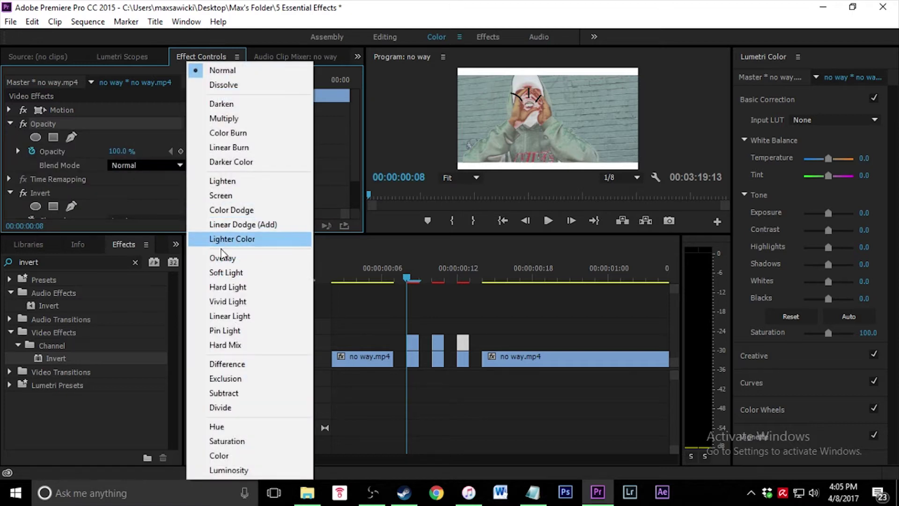
click(234, 329)
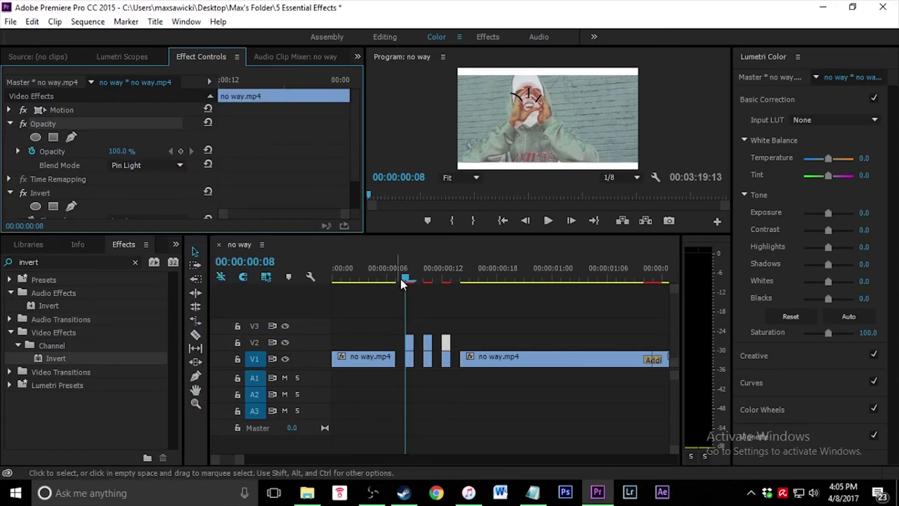
Step: Play the opening of the sequence twice to check the blended invert flicker
drag(397, 281, 365, 282)
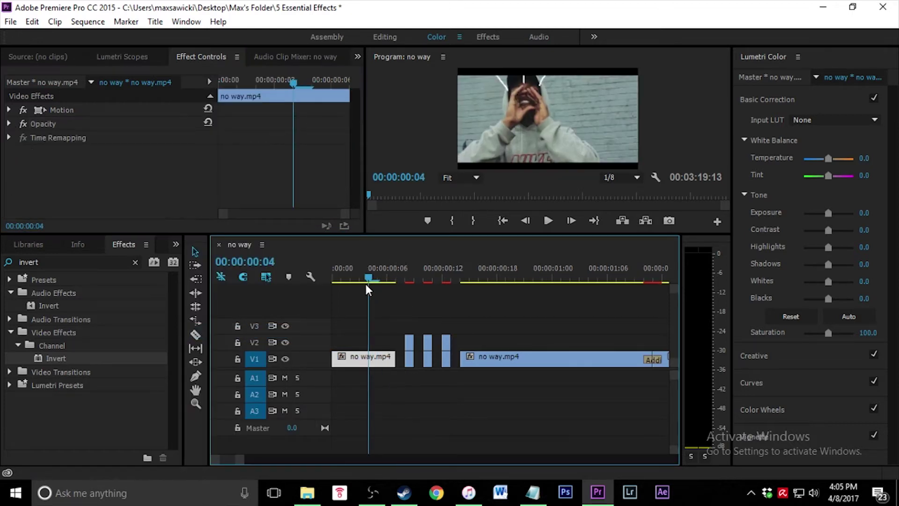
click(554, 224)
click(554, 223)
drag(573, 270, 350, 304)
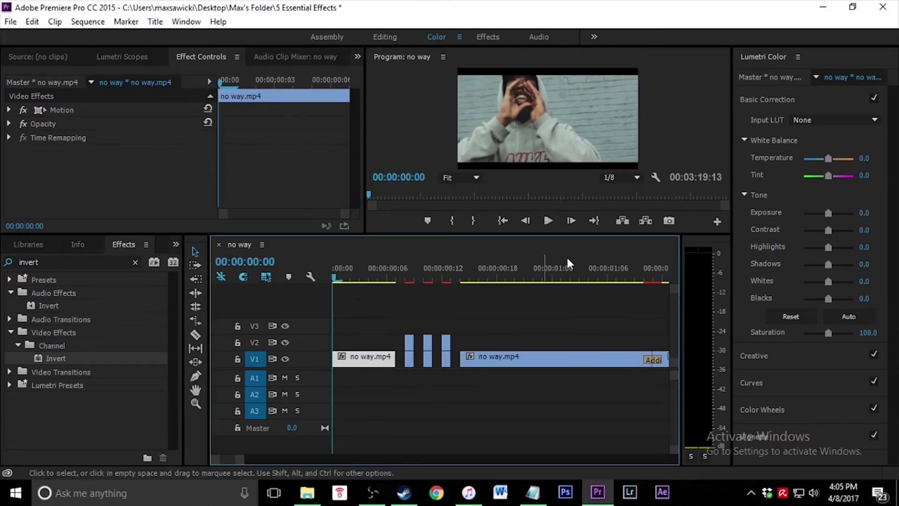
click(548, 220)
click(552, 221)
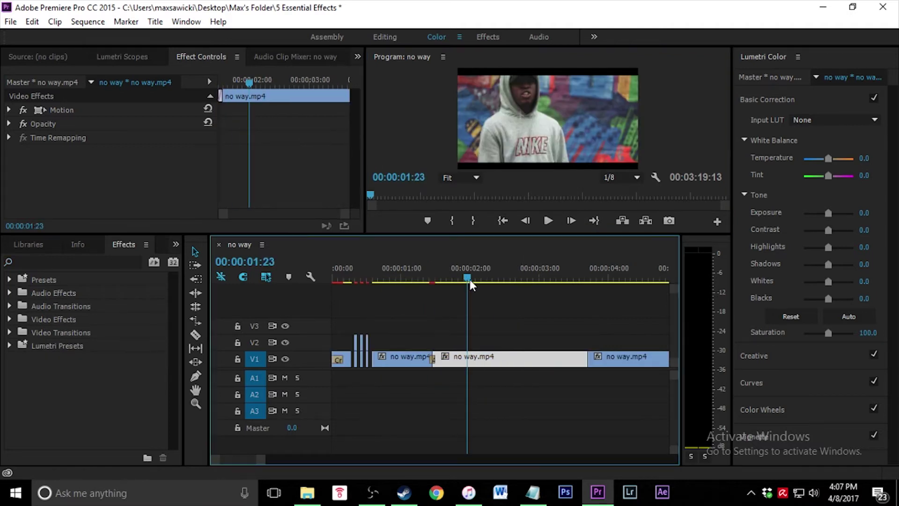
Step: Add Lumetri Color to the V1 clip after the Additive Dissolve by raising Exposure to 0.1, and undo that exposure change
drag(471, 279, 546, 283)
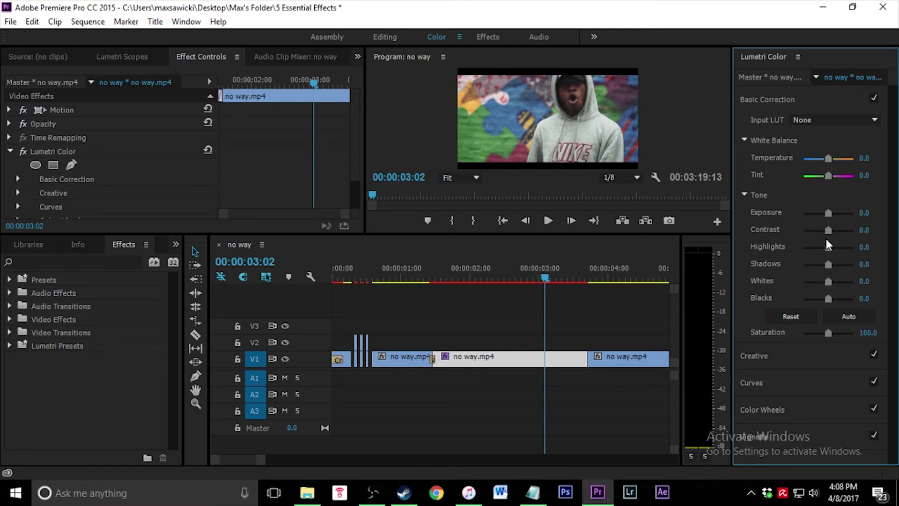
drag(828, 210, 830, 213)
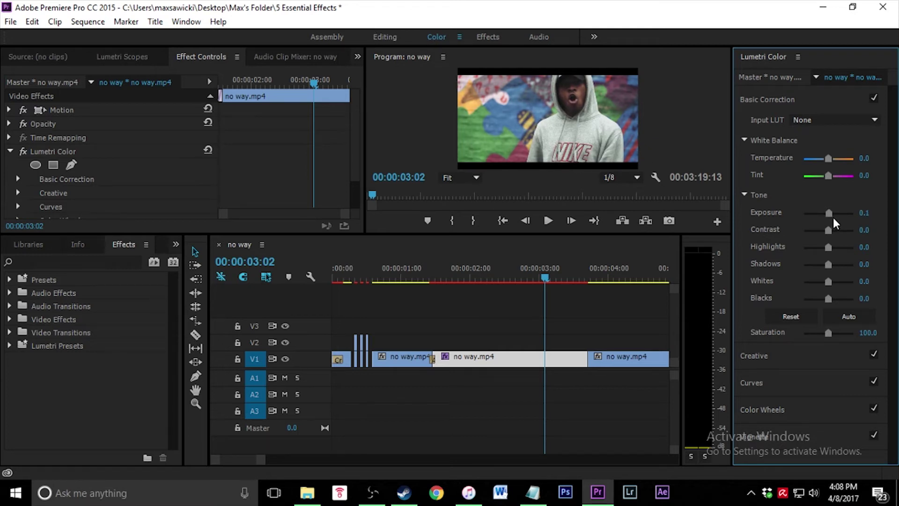
key(ctrl+z)
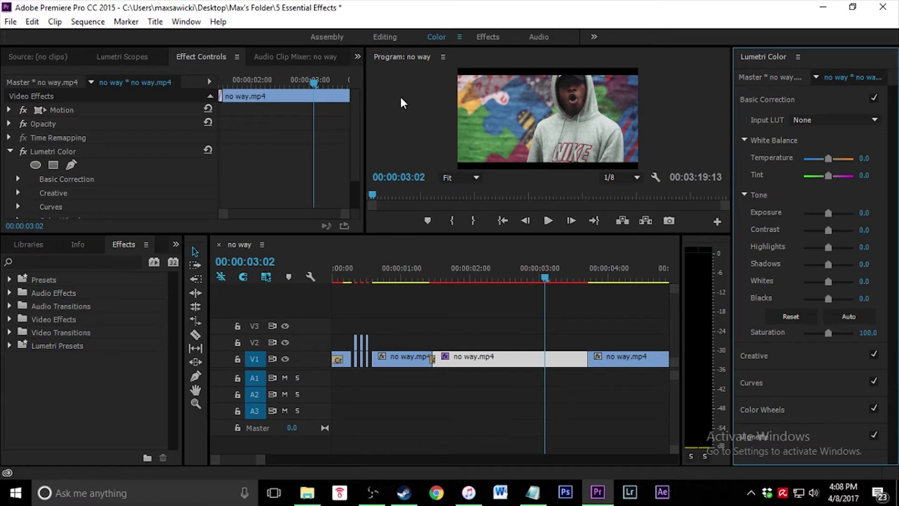
Step: Enable keyframe animation for the clip's Lumetri Color Wheels at its start, 00:00:01:11
drag(355, 134, 355, 153)
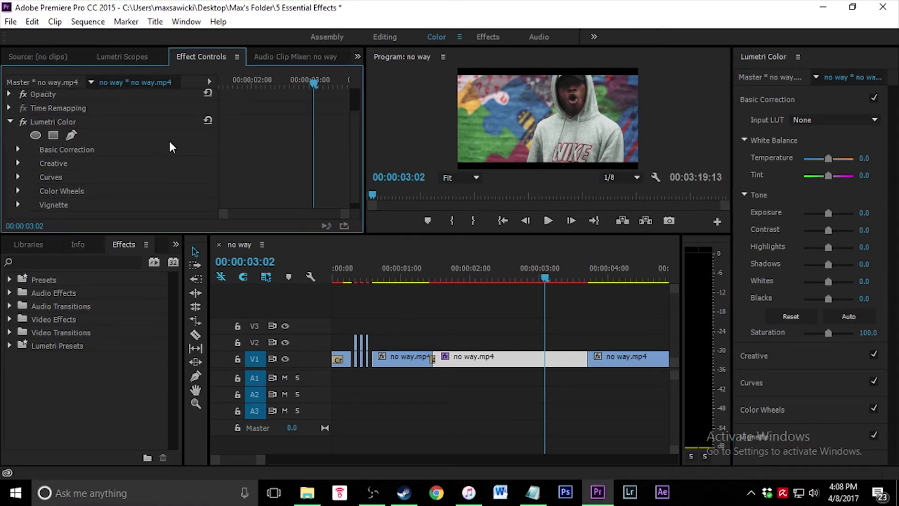
click(490, 389)
click(484, 358)
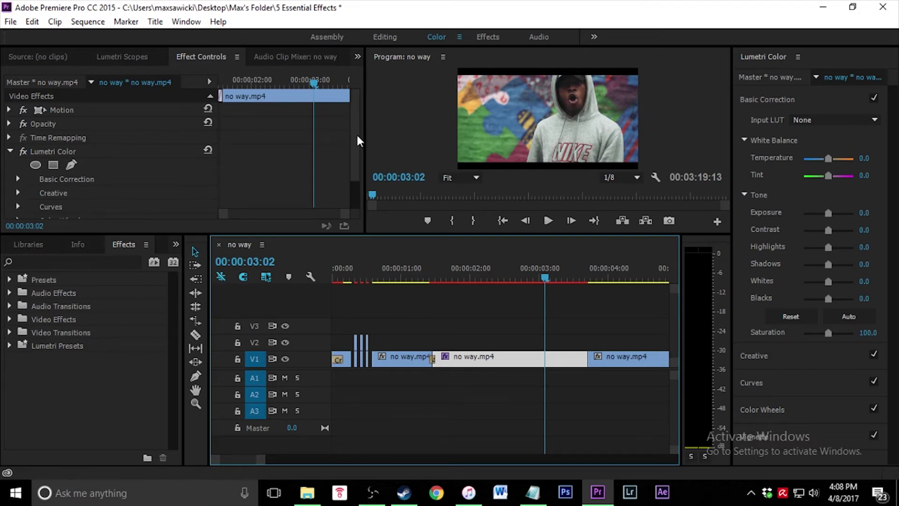
drag(357, 136, 352, 180)
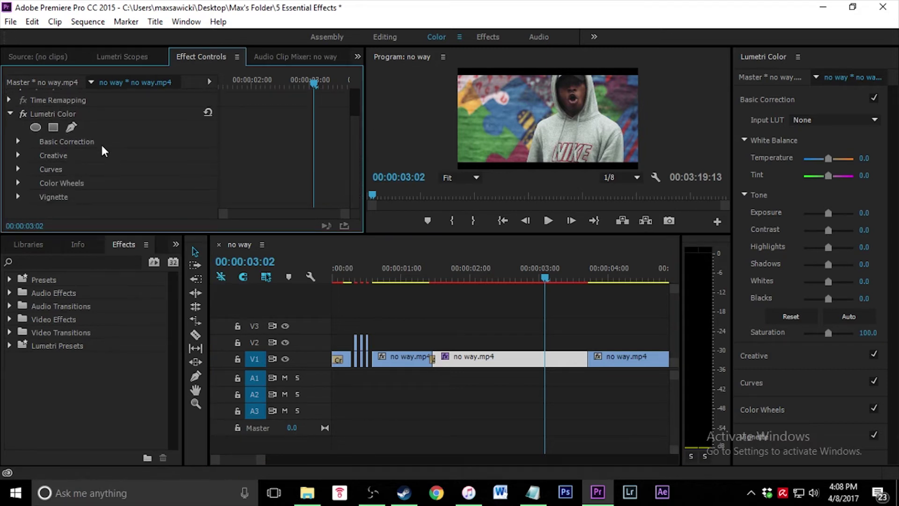
click(17, 183)
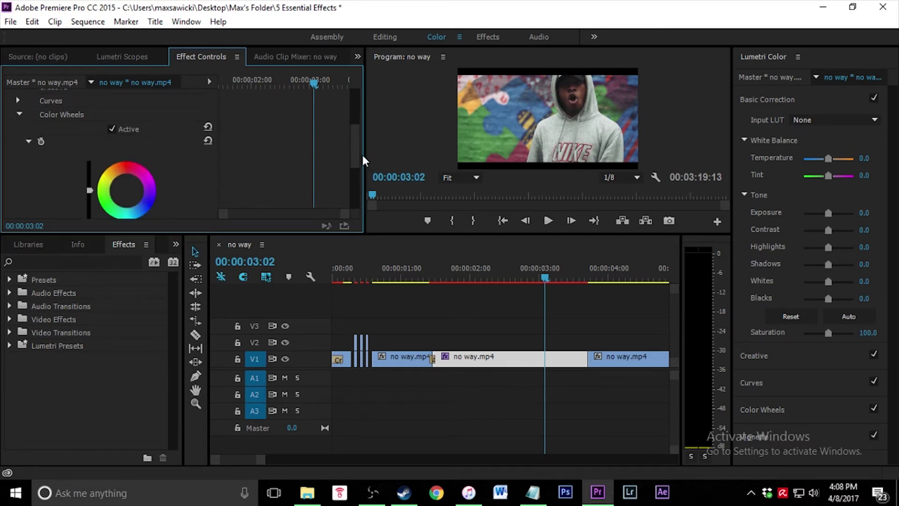
scroll(363, 159, down, 1)
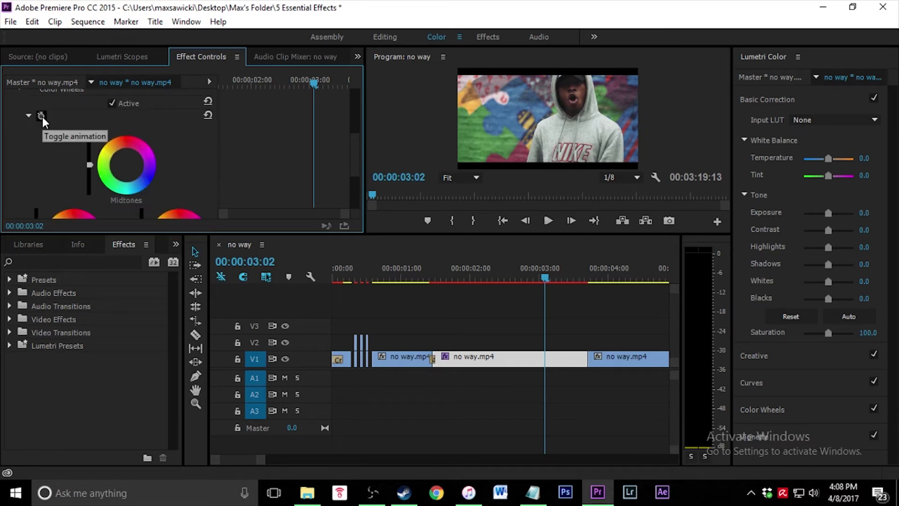
mouse_move(358, 146)
mouse_down()
mouse_move(356, 188)
mouse_move(355, 152)
mouse_up()
drag(316, 83, 220, 96)
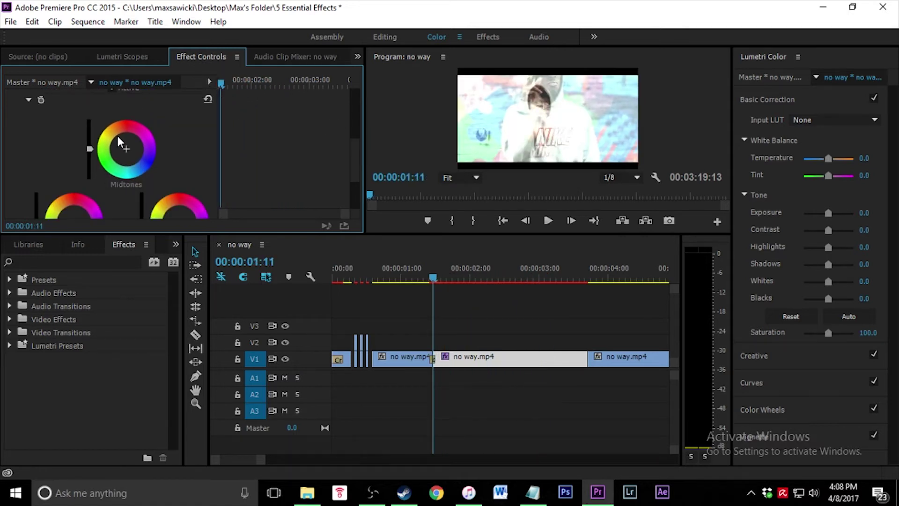
click(41, 100)
Step: At 00:00:02:01, keyframe the Midtones wheel toward blue with its luminance slider at minimum, and check the clip up to 00:00:02:19
drag(225, 83, 256, 80)
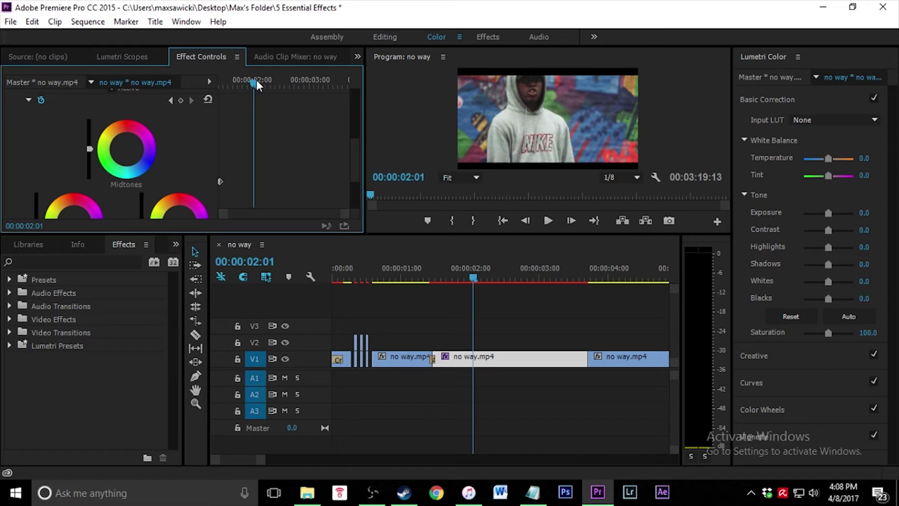
click(148, 161)
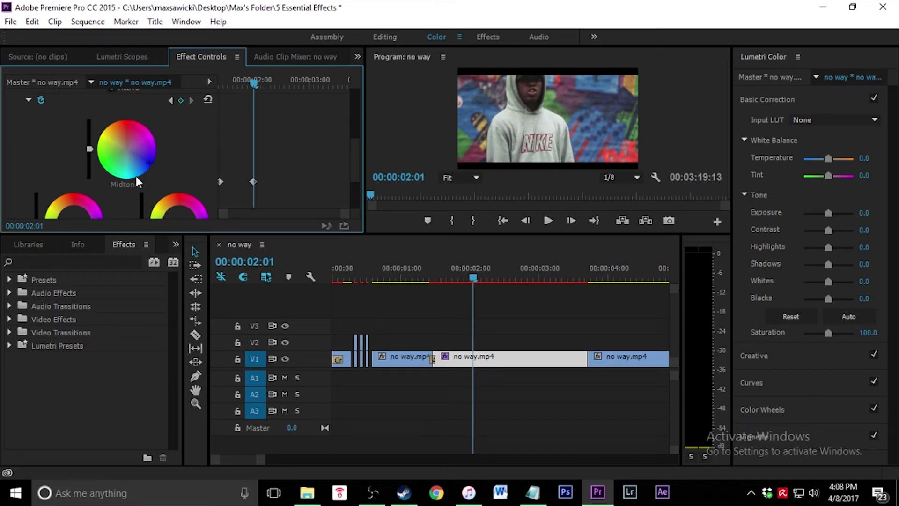
drag(90, 149, 90, 179)
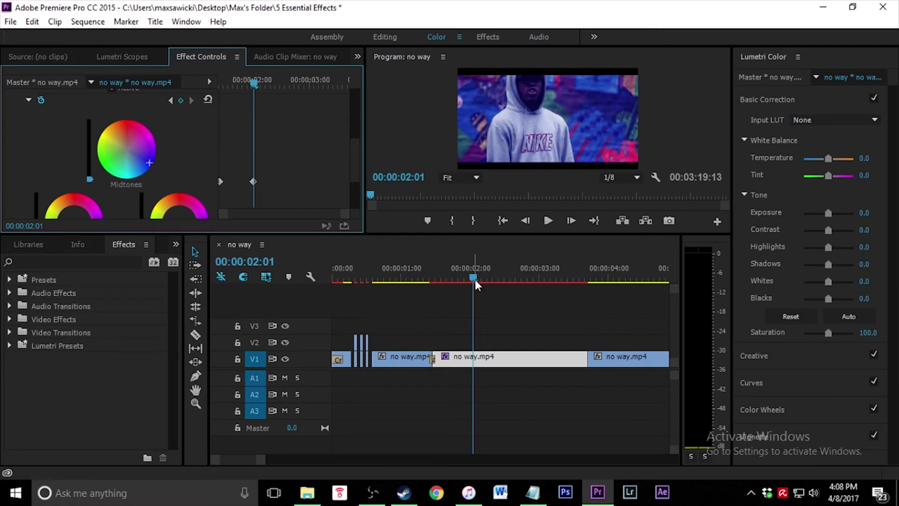
drag(473, 277, 527, 282)
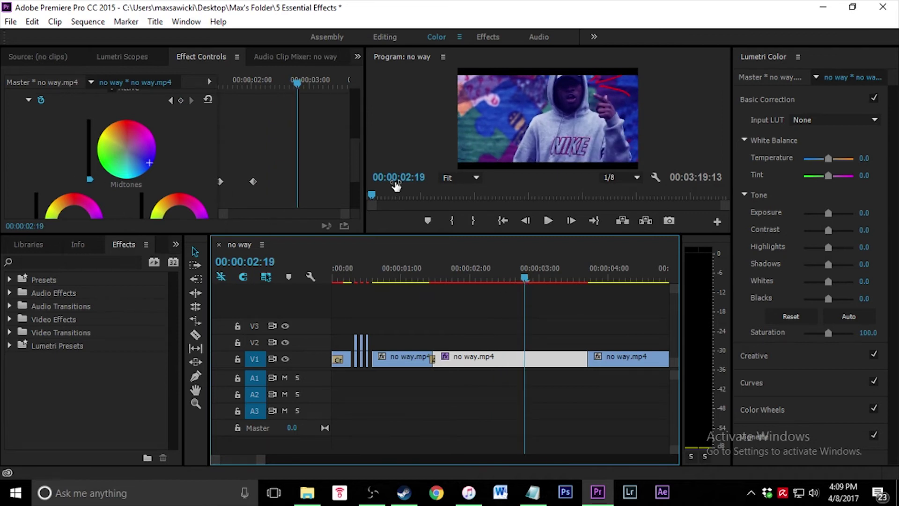
Step: Keyframe the Midtones wheel toward green at 00:00:02:19 and toward red at 00:00:02:09
drag(152, 158, 116, 164)
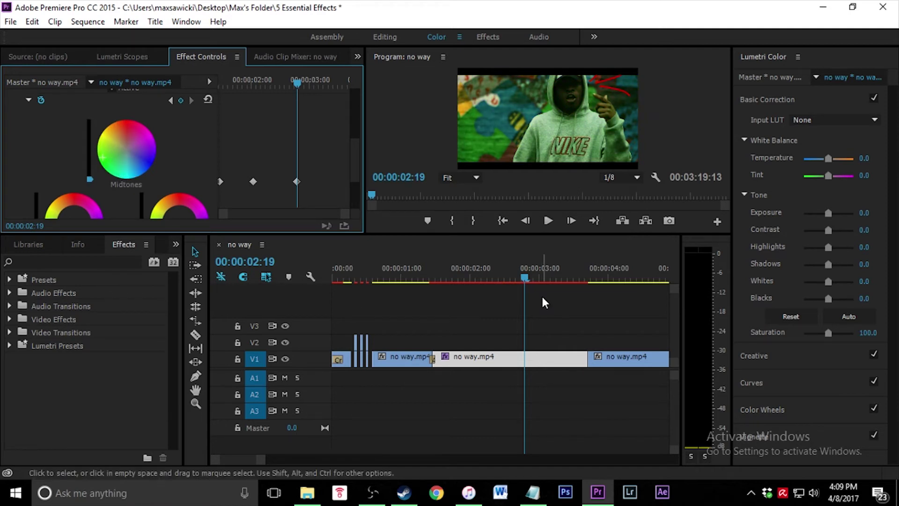
drag(524, 282, 495, 281)
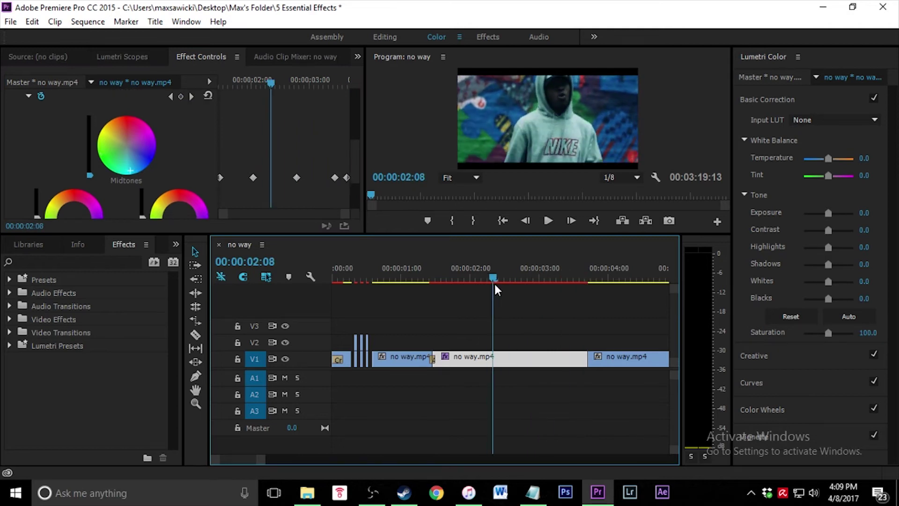
click(148, 145)
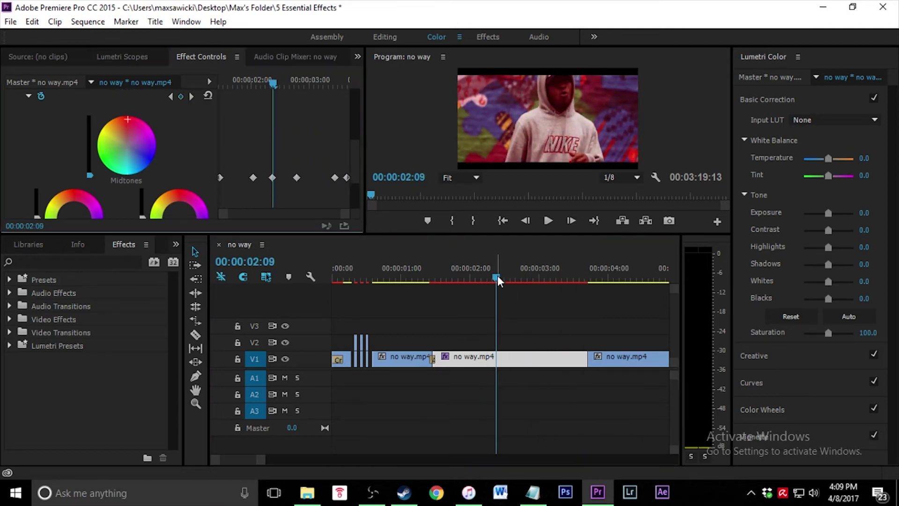
Step: At 00:00:01:21, keyframe the Midtones wheel toward cyan-green
drag(497, 277, 466, 285)
key(Left)
click(118, 164)
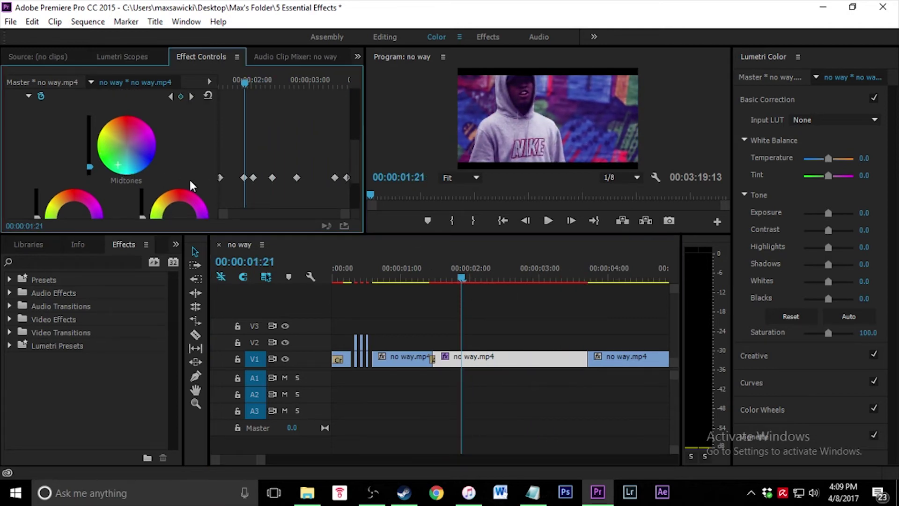
Step: Keyframe the Midtones wheel toward purple at 00:00:01:16 and toward cyan at 00:00:03:03
drag(451, 279, 448, 280)
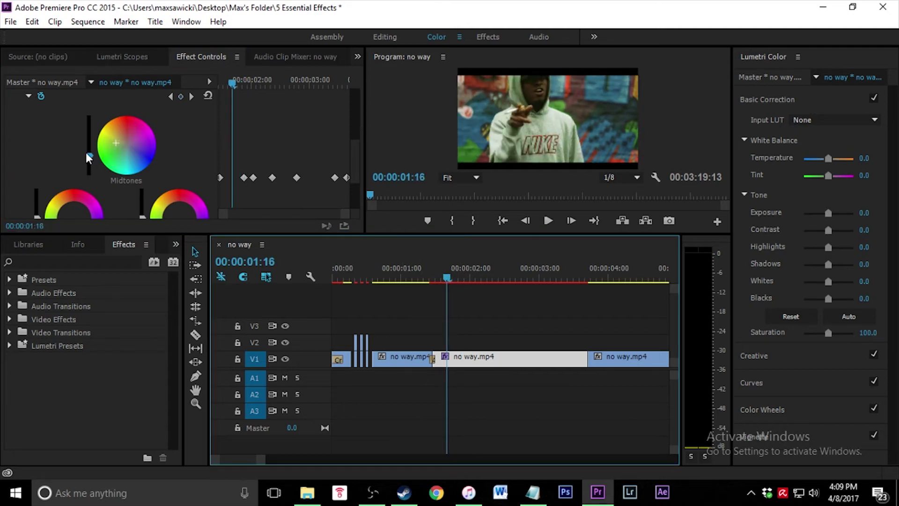
click(146, 157)
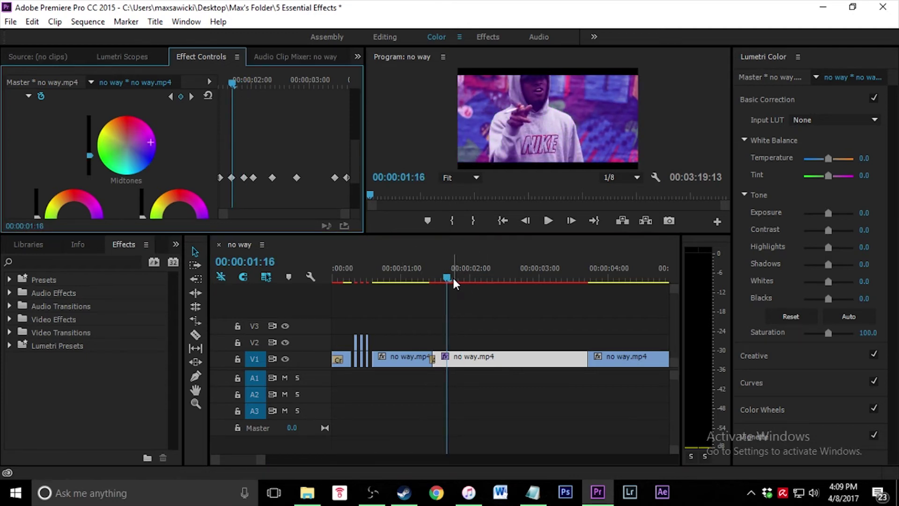
drag(452, 278, 548, 287)
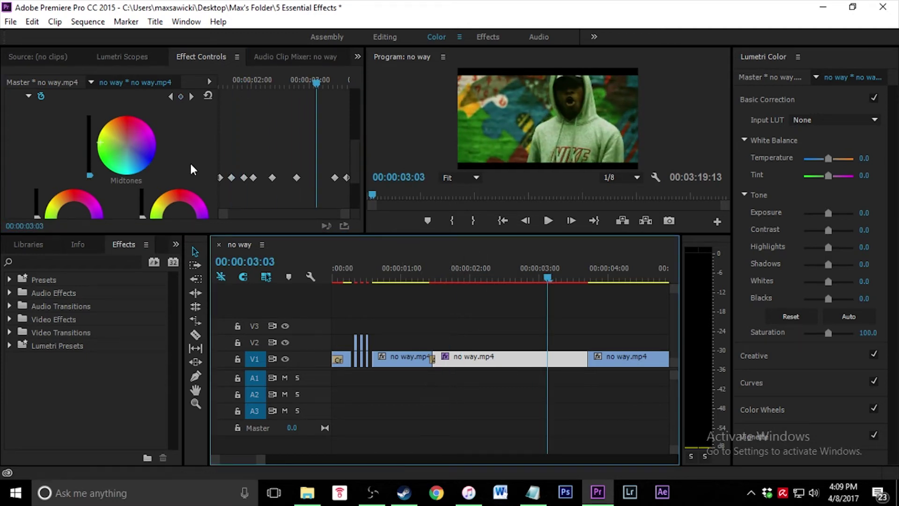
click(126, 170)
Step: Play the color-wheel clip twice from near its start to check the keyframed Midtones shifts
drag(546, 276, 428, 281)
click(548, 221)
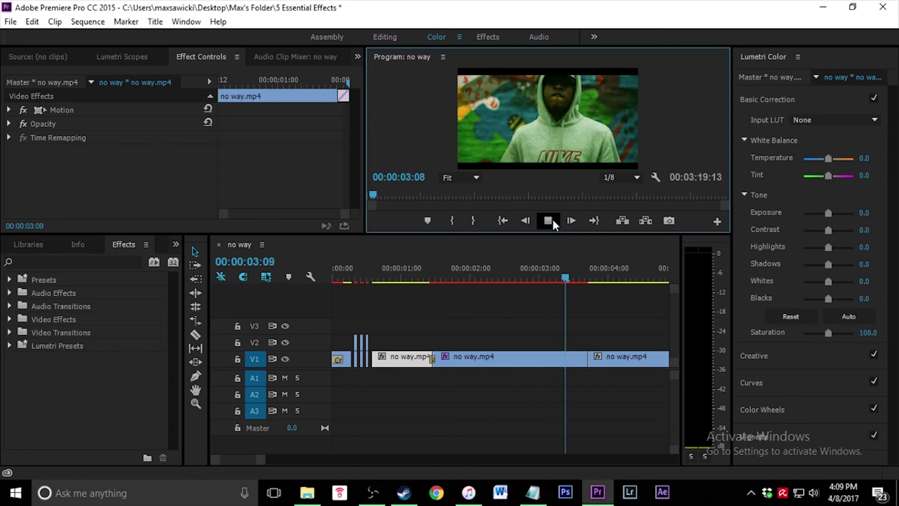
click(552, 221)
drag(597, 266, 439, 290)
click(548, 221)
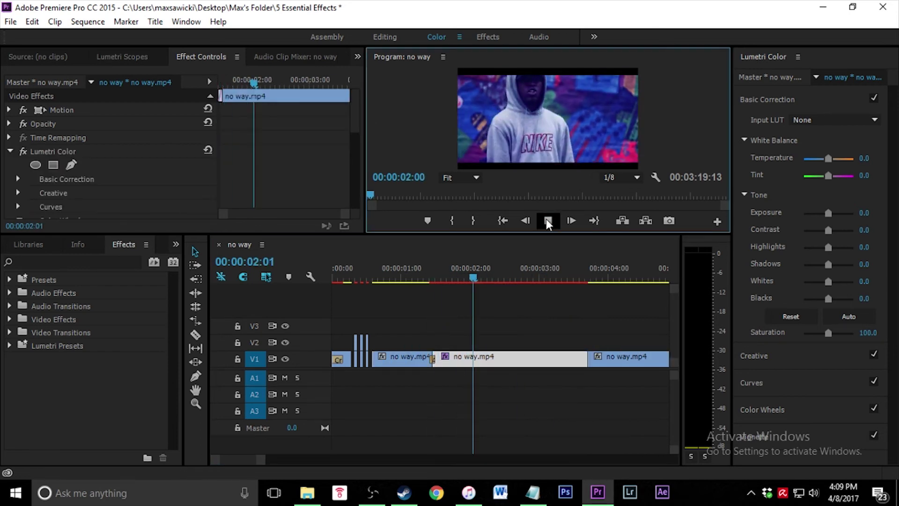
click(546, 219)
Step: Enable keyframes for the clip's Lumetri Creative Saturation at 00:00:01:23 and set it to 180 at 00:00:02:13
drag(538, 283, 499, 282)
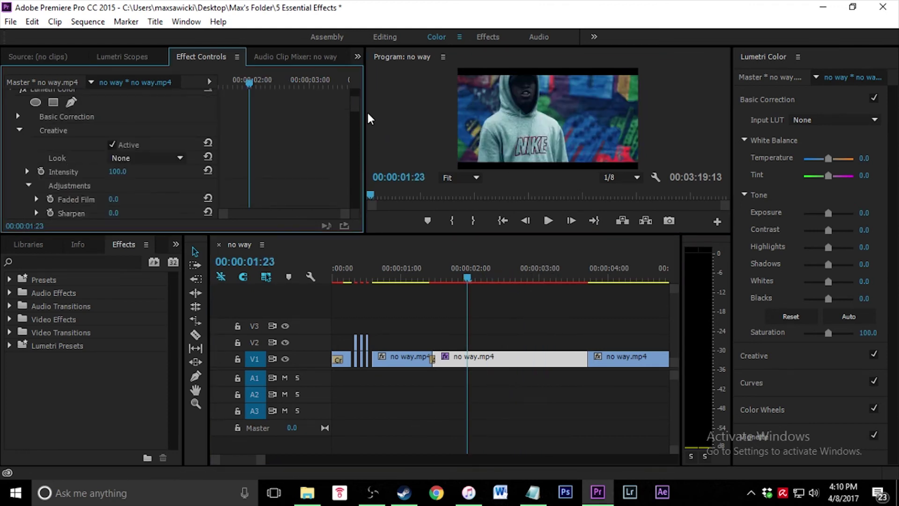
scroll(356, 104, down, 1)
drag(357, 110, 358, 118)
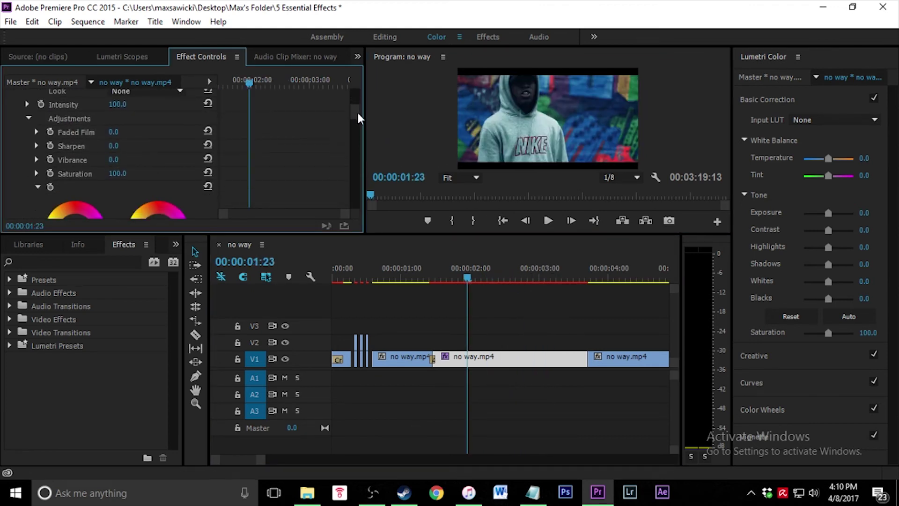
click(49, 173)
drag(249, 82, 283, 83)
drag(117, 174, 128, 173)
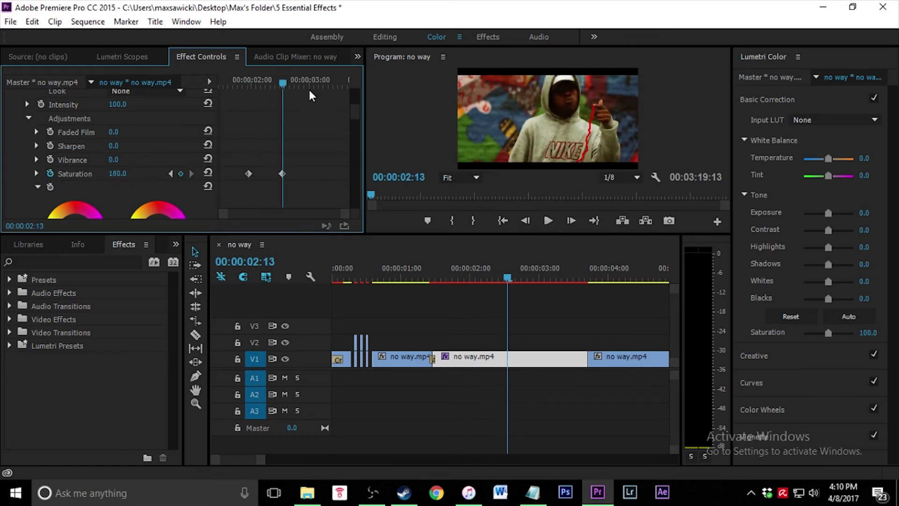
Step: Keyframe a lower Creative Saturation at 00:00:03:07 and set it to 290 at 00:00:03:15
drag(282, 83, 326, 86)
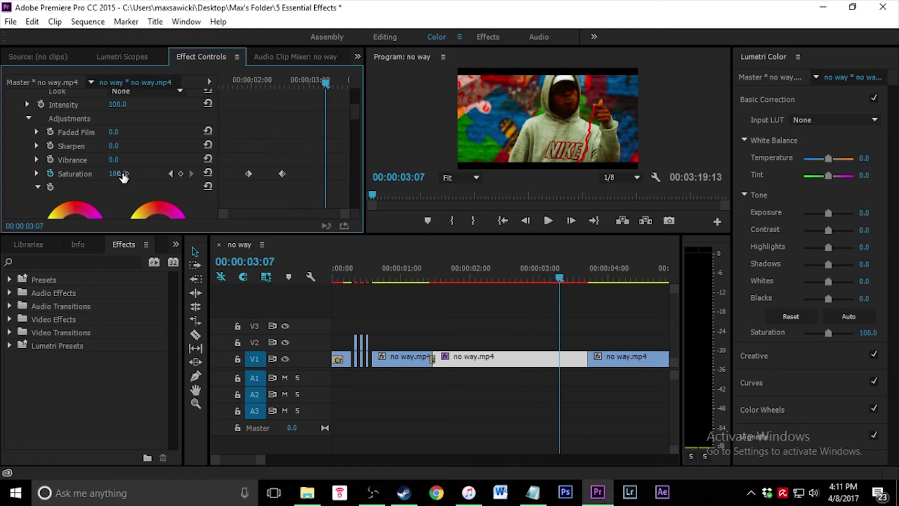
drag(121, 173, 61, 174)
drag(327, 83, 348, 84)
drag(120, 174, 129, 174)
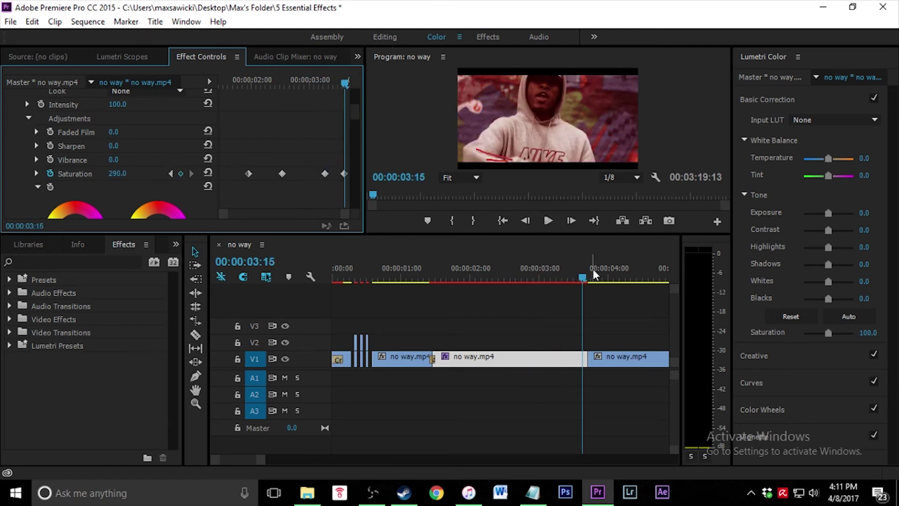
Step: Play the clip from 00:00:01:18 to check the combined saturation and color shifts
drag(593, 274, 454, 291)
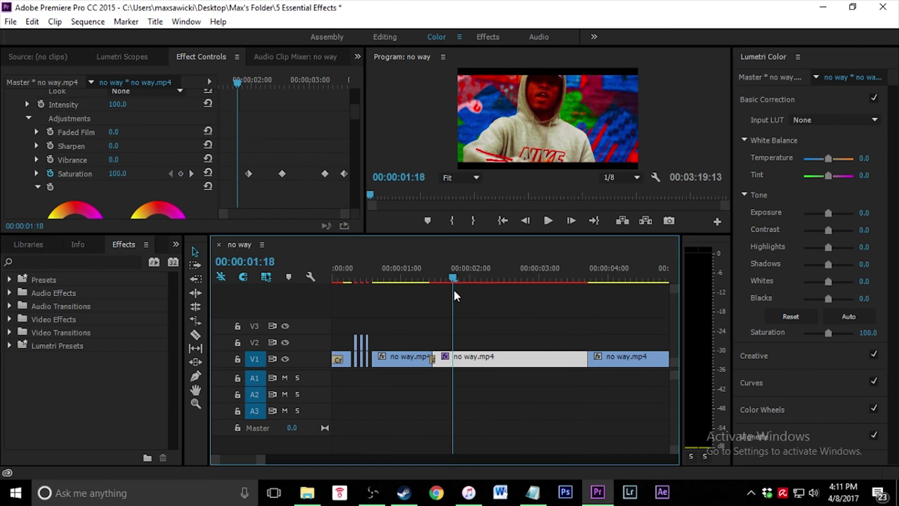
click(551, 226)
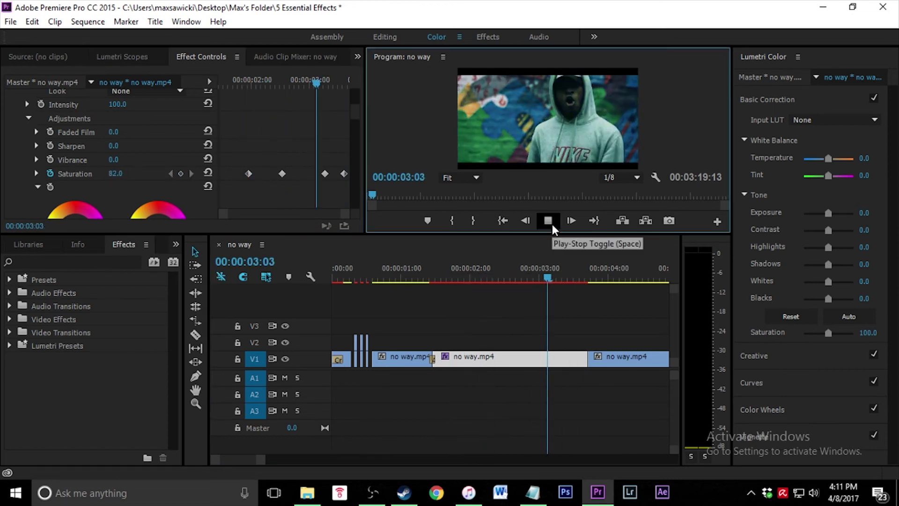
click(549, 220)
Step: Apply Mirror to the short V1 clip around 00:00:06:14, with Reflection Angle 180° and horizontal Reflection Center 589
click(615, 283)
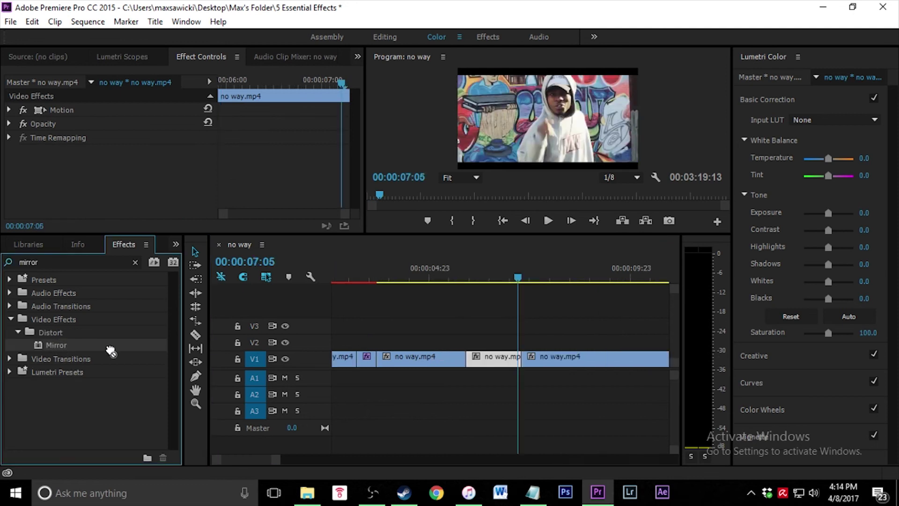
drag(111, 348, 503, 352)
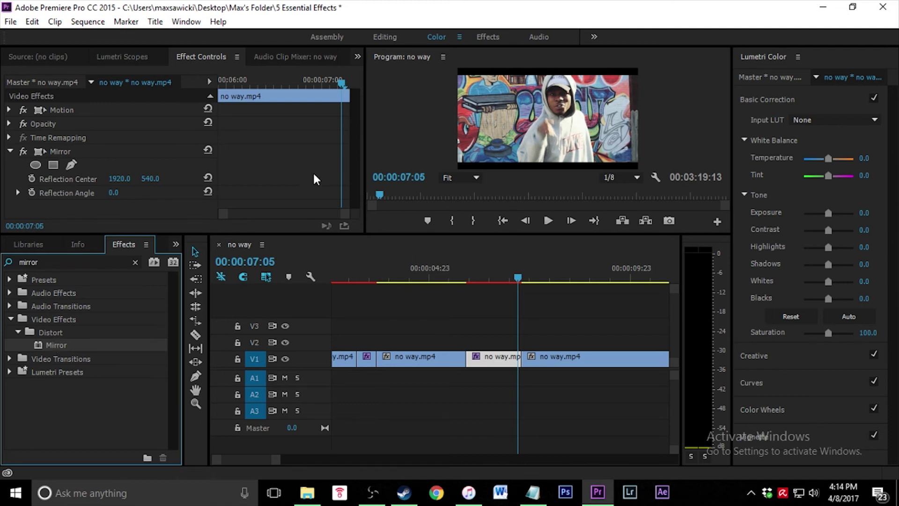
drag(520, 279, 493, 279)
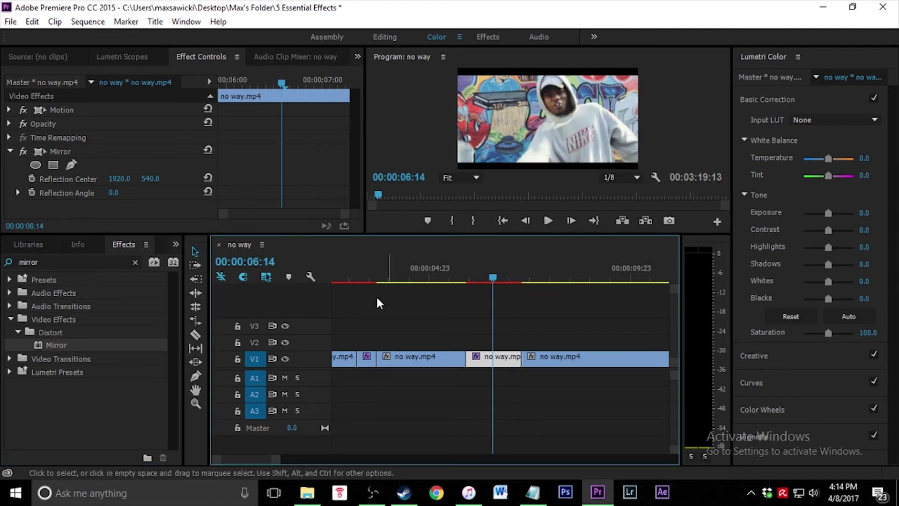
click(118, 194)
text(1)
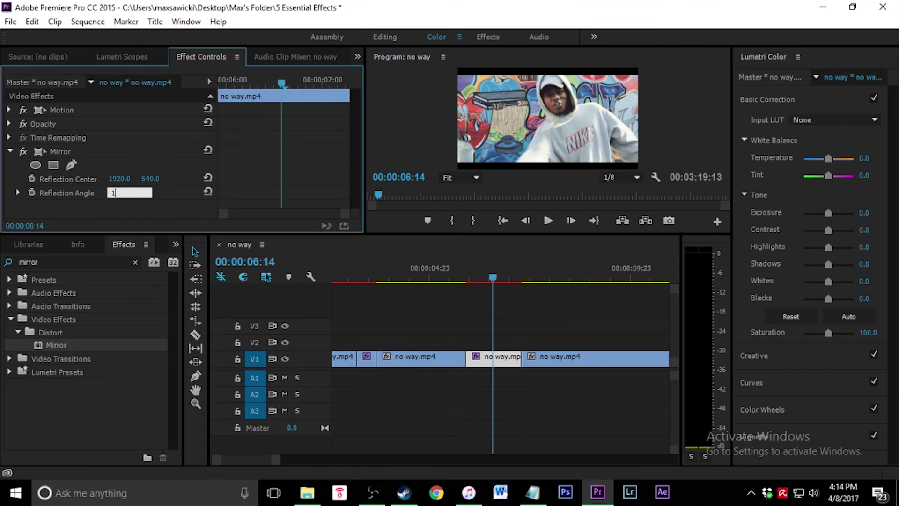
text(80)
key(Return)
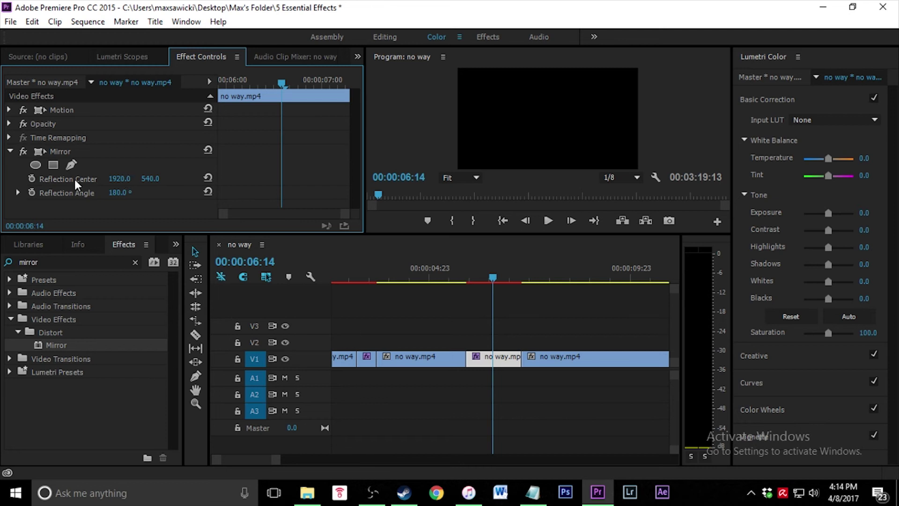
drag(120, 179, 42, 179)
Step: Play the start of the mirrored clip and return to 00:00:06:07 to check the reflection
drag(492, 278, 466, 286)
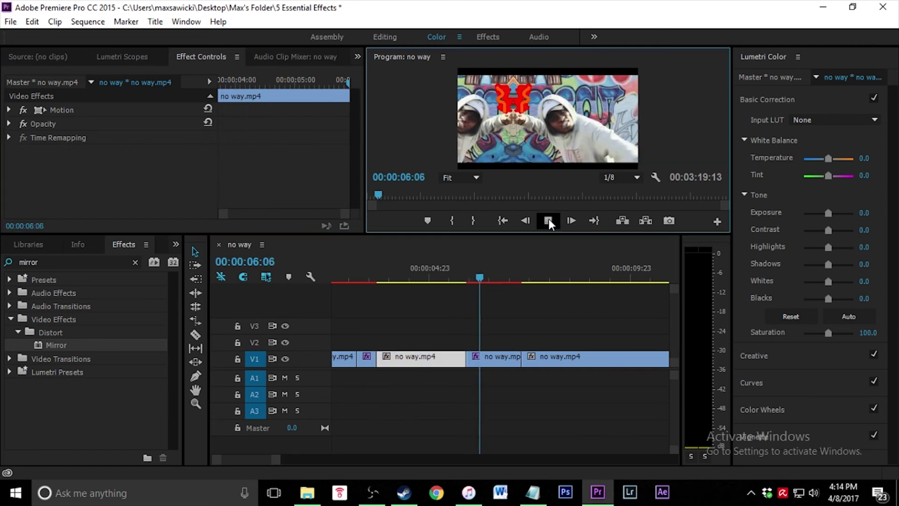
click(549, 219)
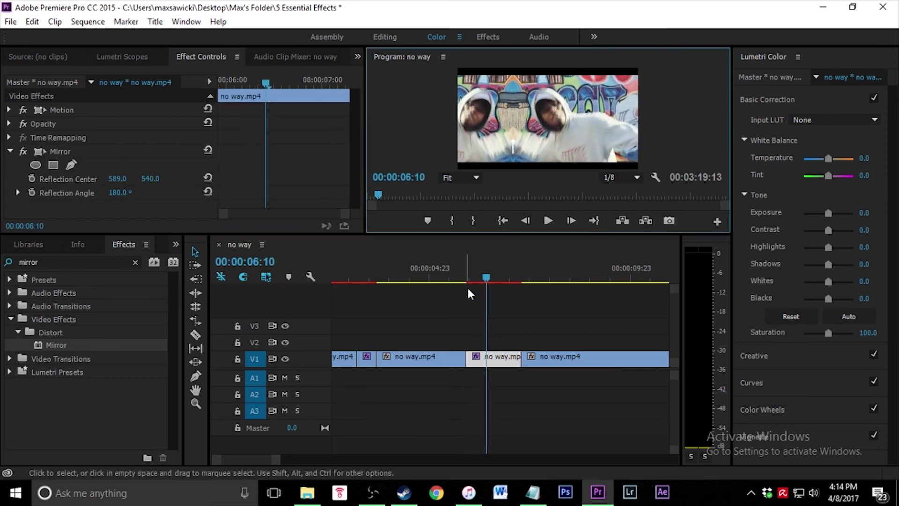
mouse_move(482, 279)
mouse_down()
mouse_move(473, 277)
mouse_move(481, 279)
mouse_up()
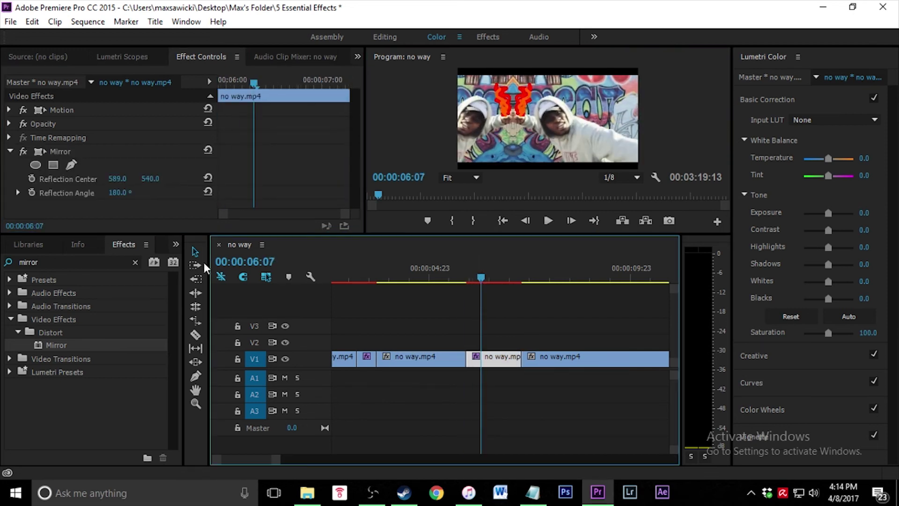
Step: Find the Additive Dissolve transition and place it on the cut at the start of the mirrored clip
click(135, 262)
text(addi)
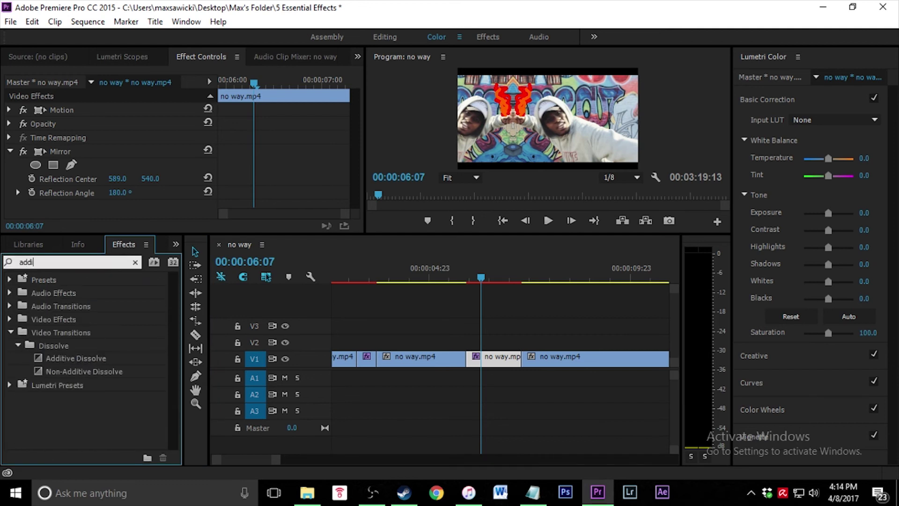
drag(90, 358, 467, 360)
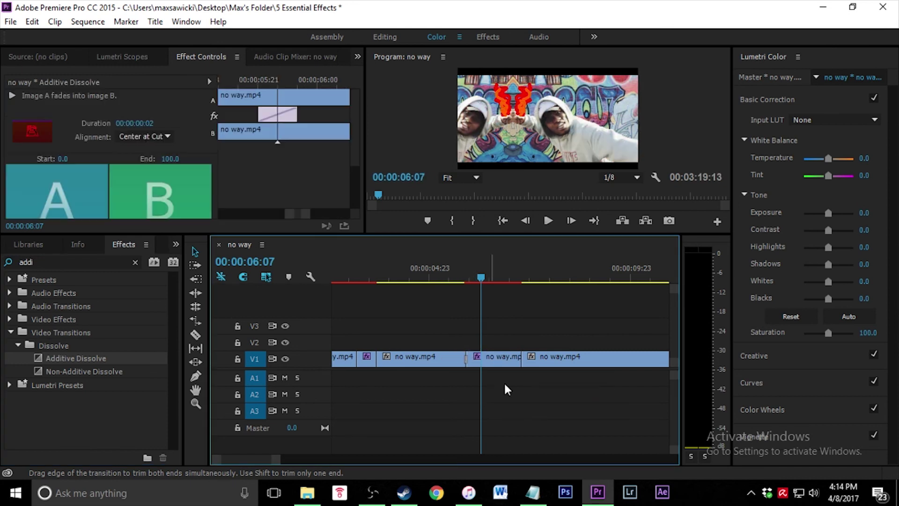
Step: Play from 00:00:05:13 across the cut to check the Additive Dissolve into the mirrored clip
scroll(456, 370, up, 2)
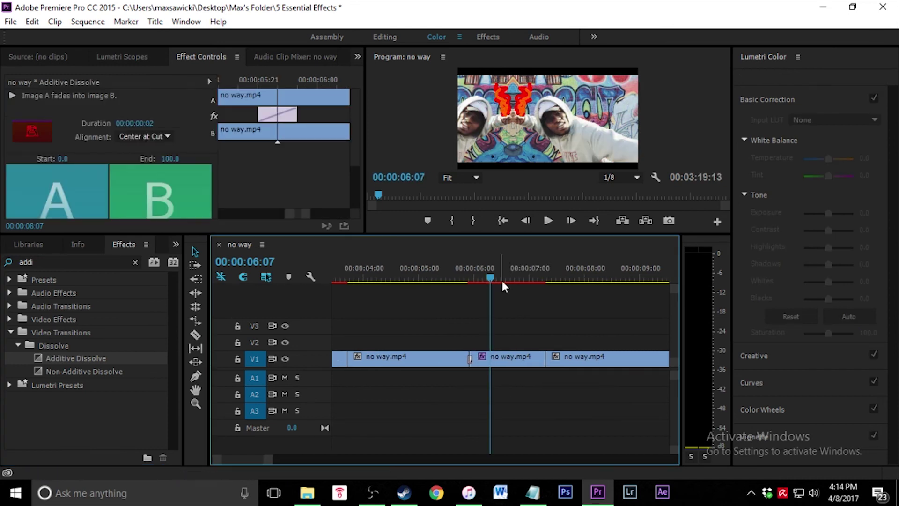
drag(490, 278, 448, 279)
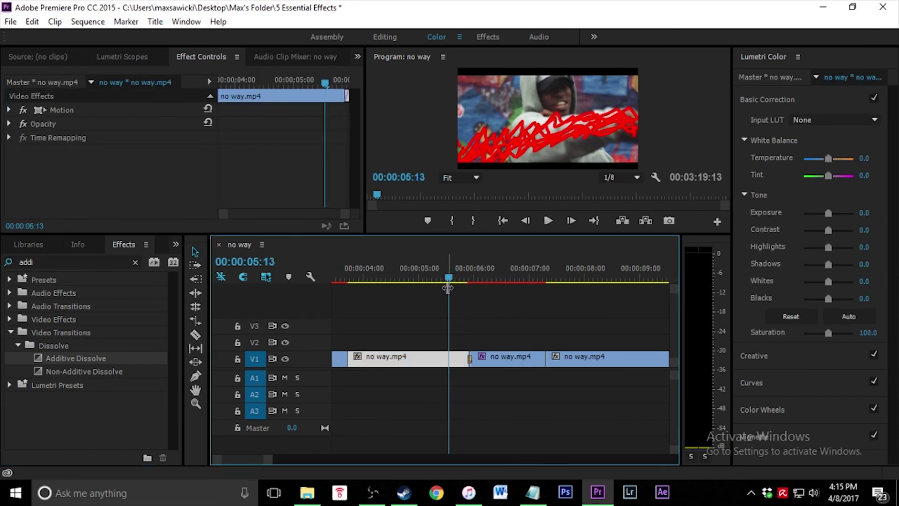
click(547, 220)
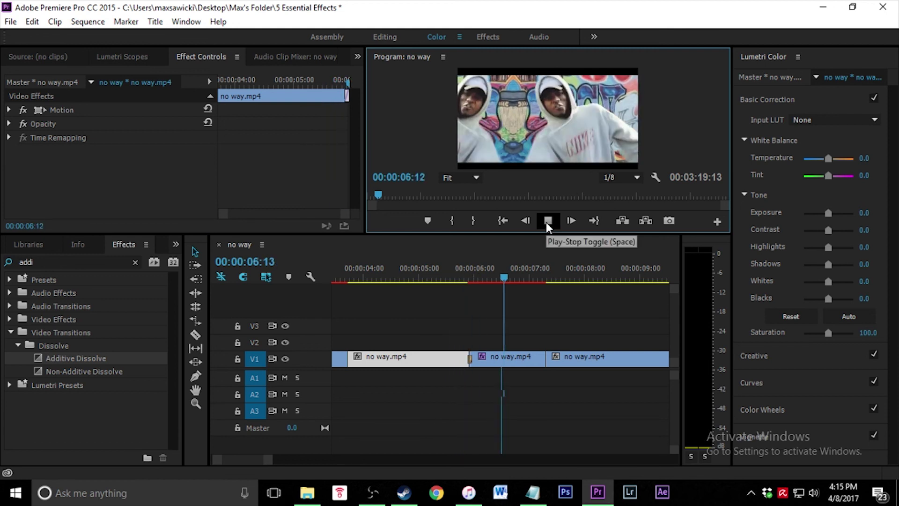
click(548, 220)
Step: Play through the whole mirrored clip to check the Additive Dissolves at both of its cuts
drag(448, 277, 353, 278)
click(548, 220)
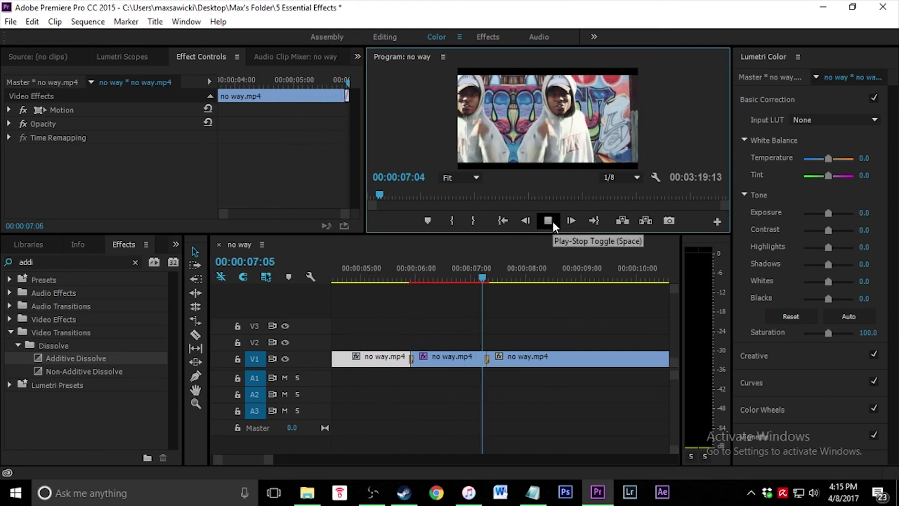
click(552, 221)
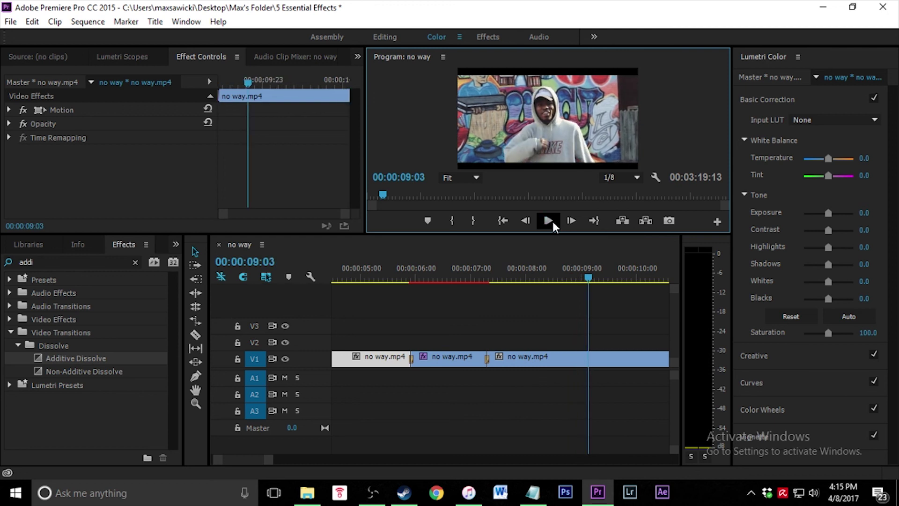